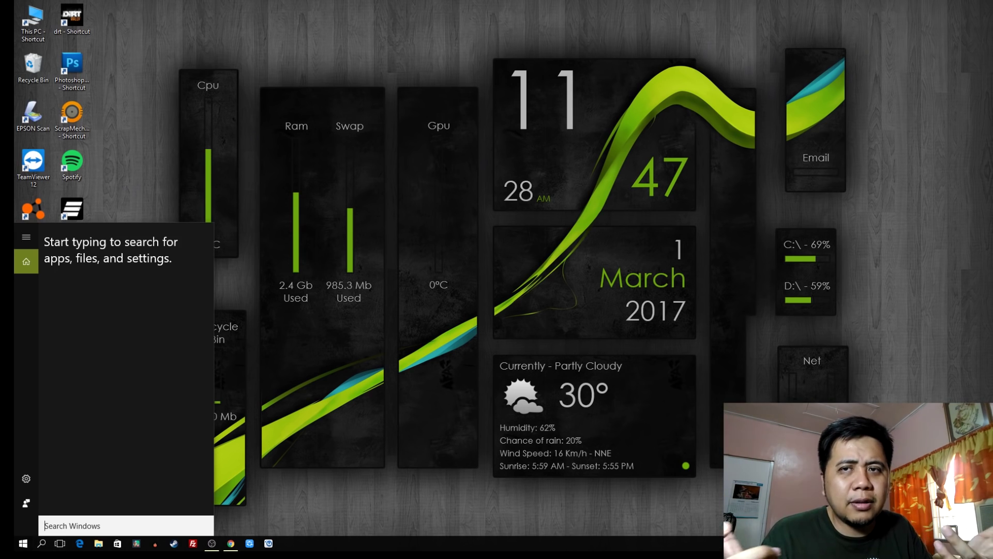
# Search Windows for Internet Explorer and open the desktop app
pyautogui.write('i')
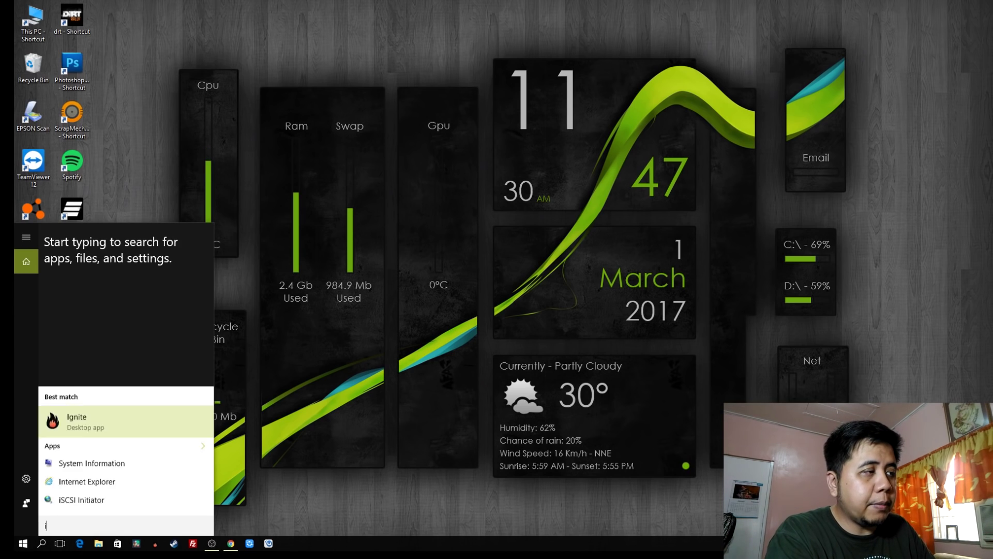
pyautogui.write('nternet exploere')
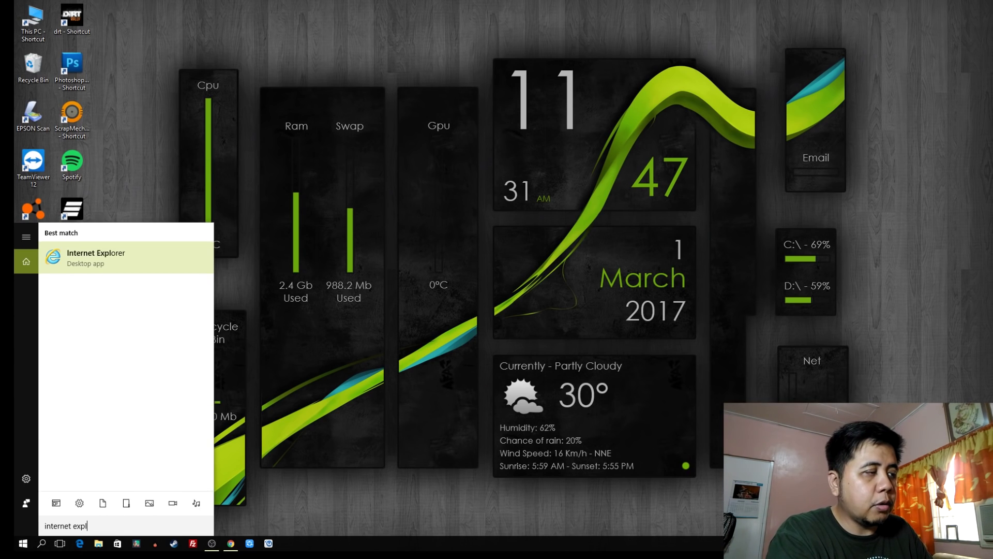
pyautogui.press('BackSpace')
pyautogui.press('BackSpace')
pyautogui.write('re')
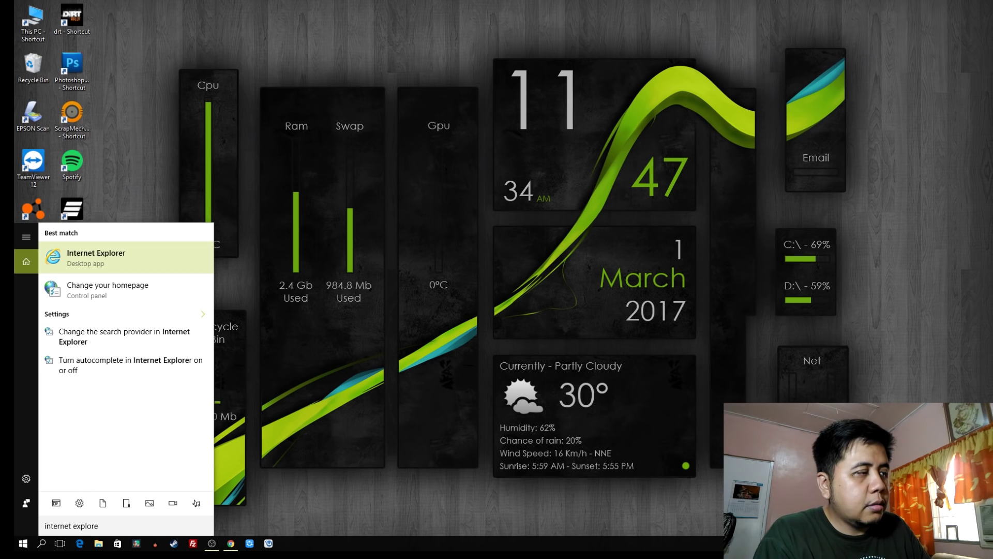
pyautogui.write('r')
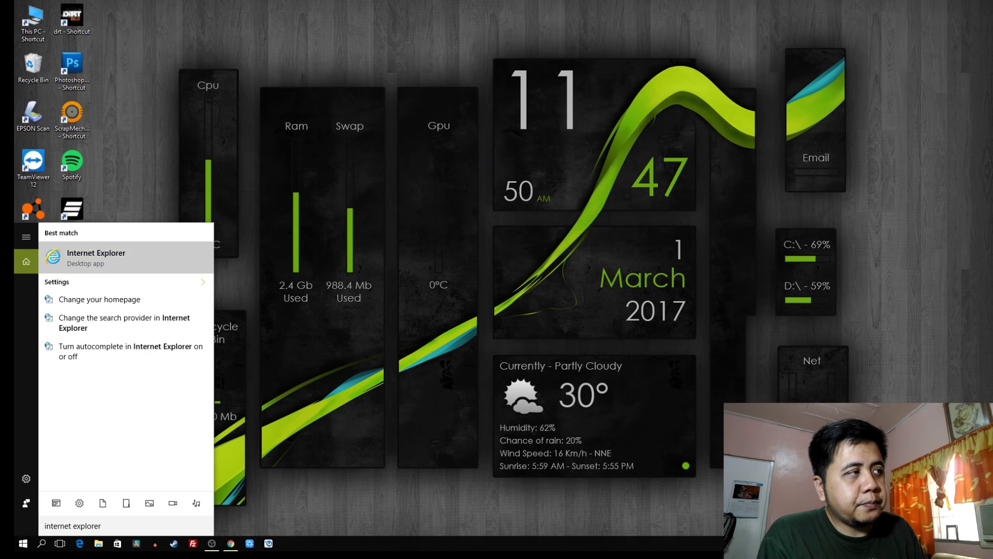
pyautogui.press('Return')
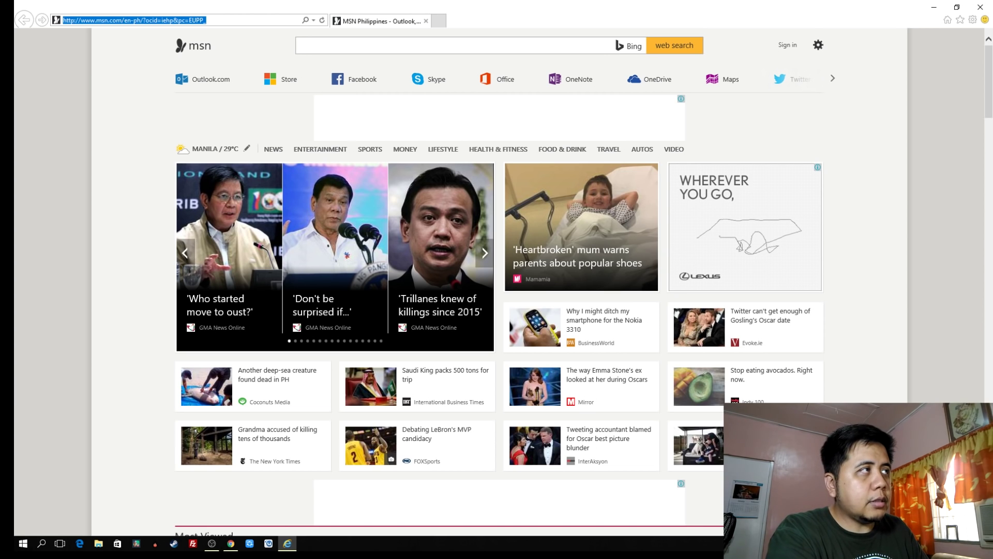
# Go to philhealth.gov.ph and open its online services page with all content shown
pyautogui.write('philhealth.gov.ph/')
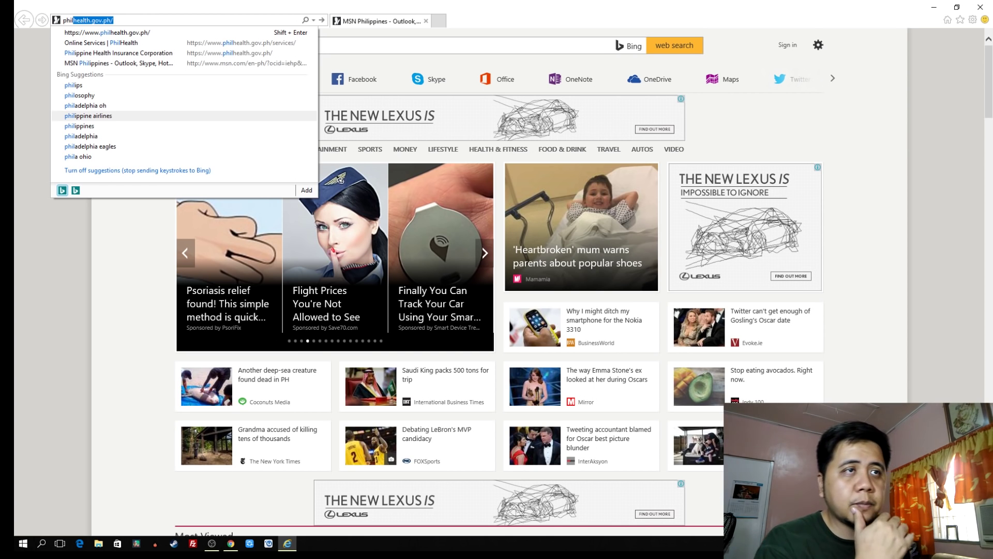
pyautogui.press('Return')
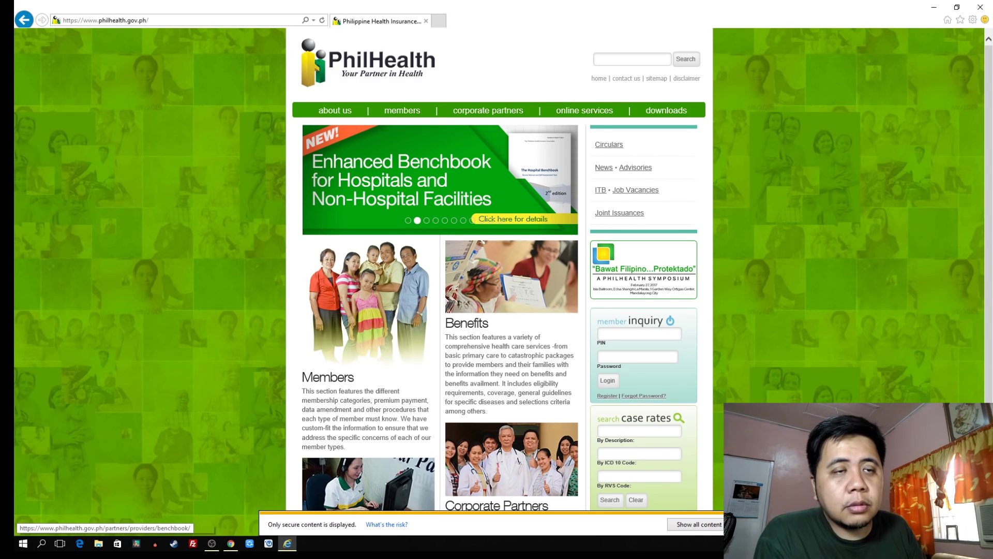
pyautogui.click(512, 218)
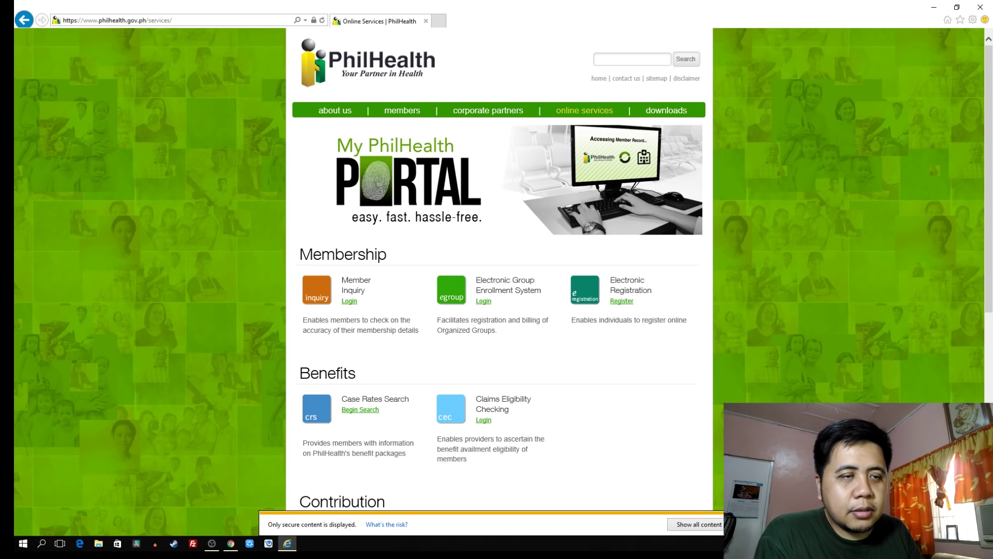
pyautogui.press('F5')
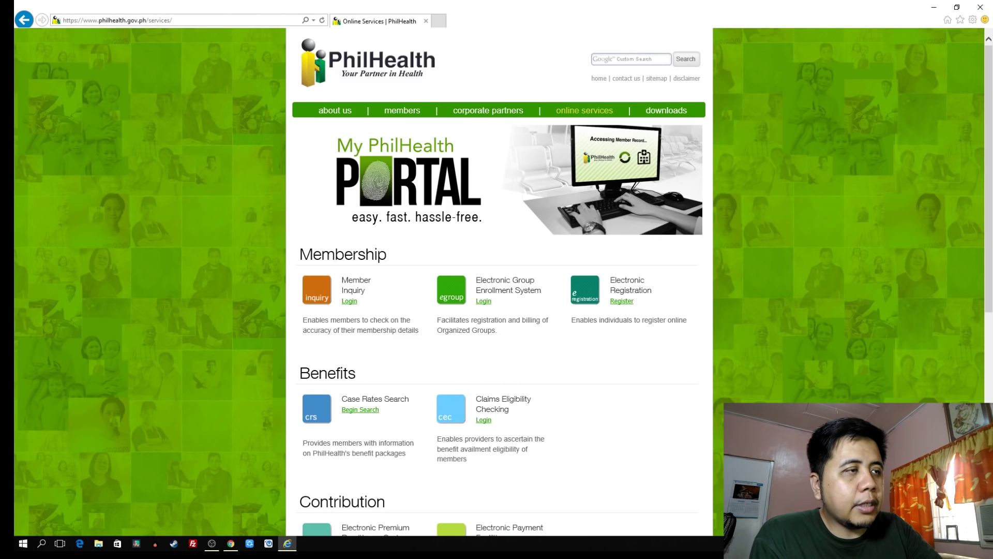
# Try to open the Electronic Premium Remittance System login page from the Contribution section
pyautogui.scroll(-3, 497, 279)
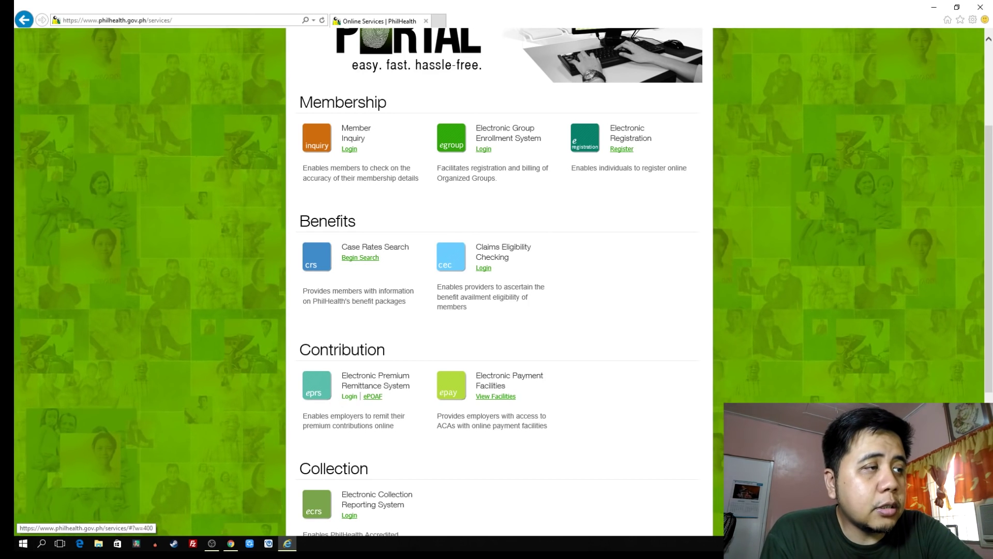
pyautogui.click(349, 396)
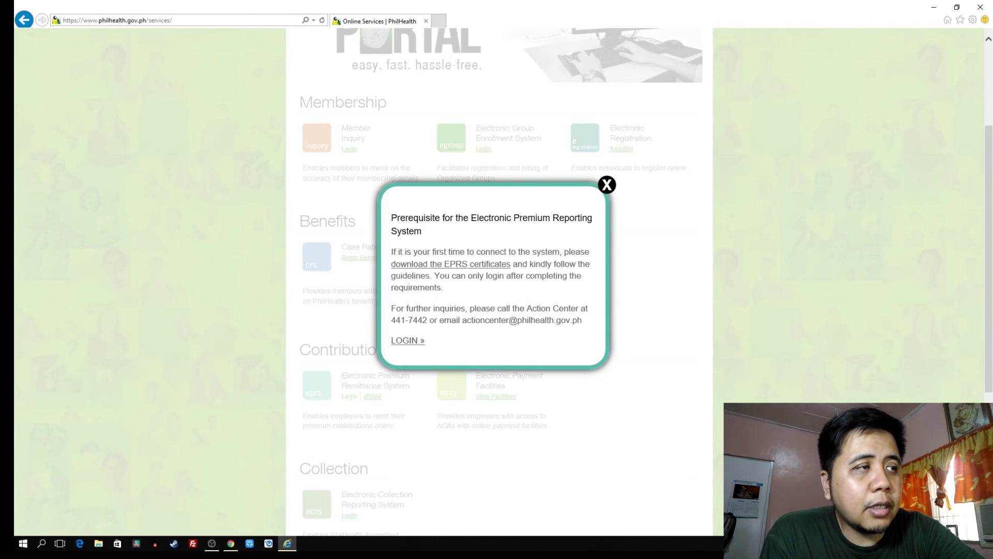
pyautogui.click(407, 340)
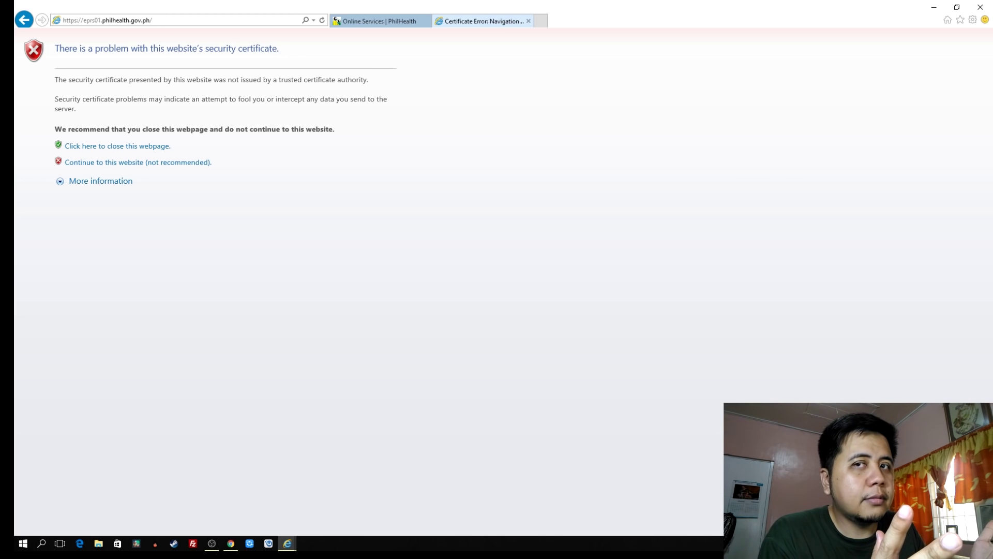
pyautogui.press('F5')
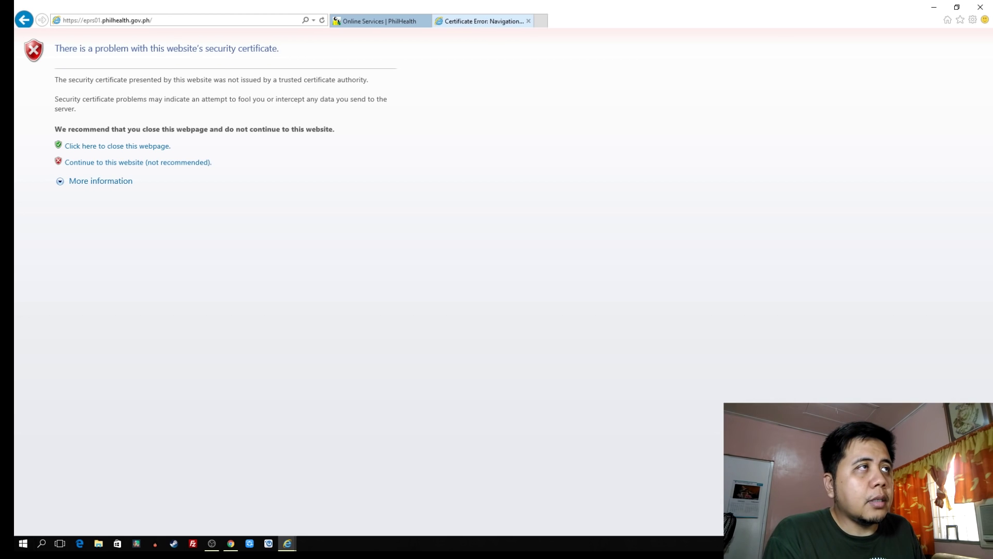
# Return to the PhilHealth home page, allow all content, and reopen online services with all content shown
pyautogui.click(104, 20)
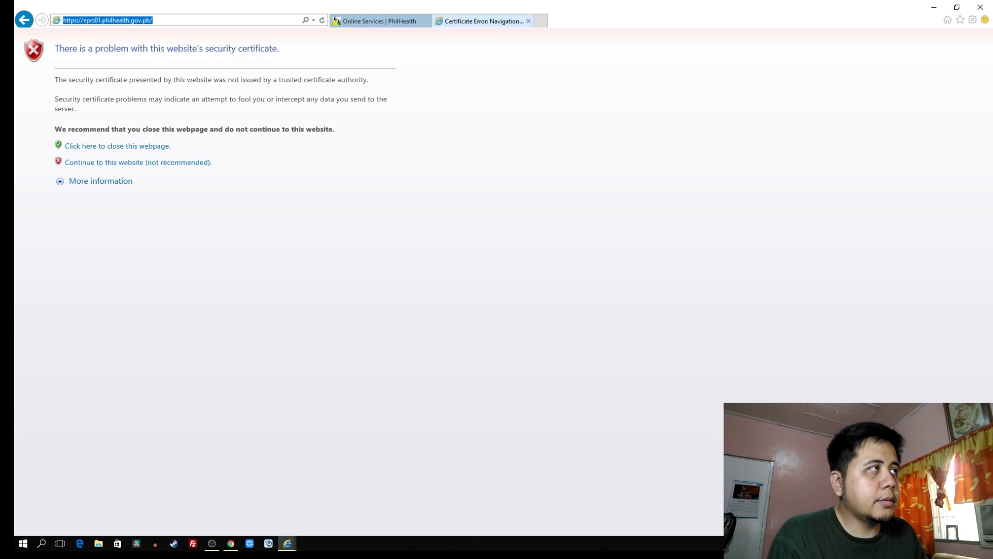
pyautogui.write('phi')
pyautogui.press('Return')
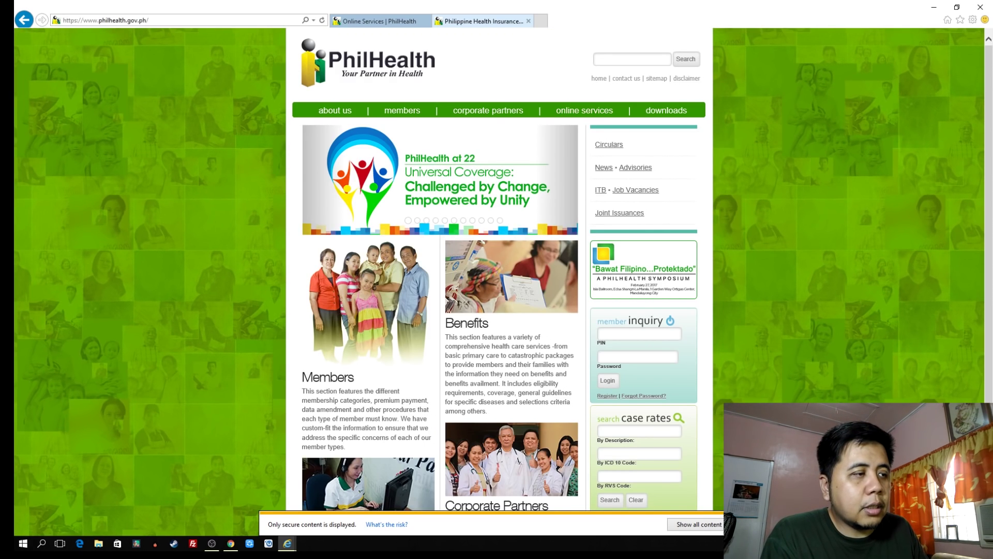
pyautogui.click(695, 525)
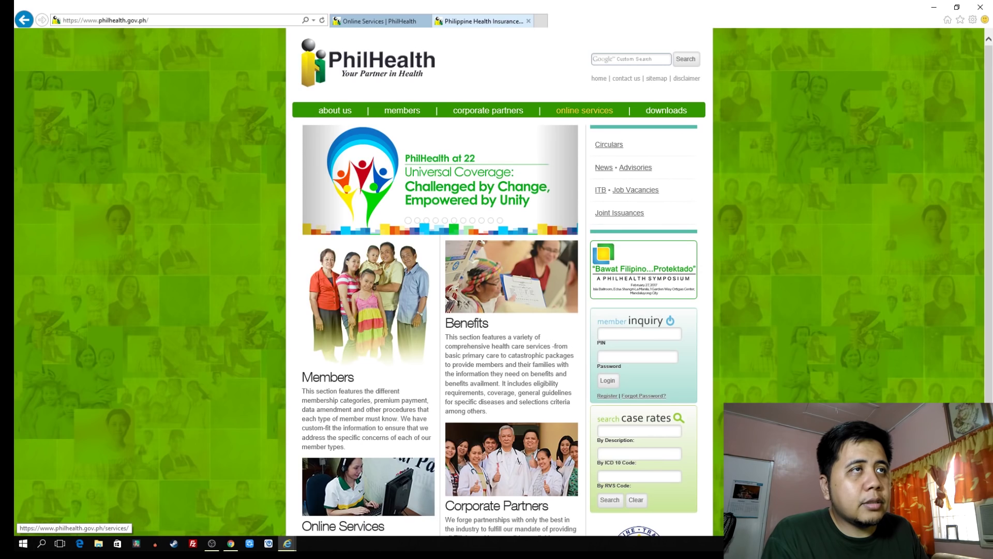
pyautogui.click(584, 110)
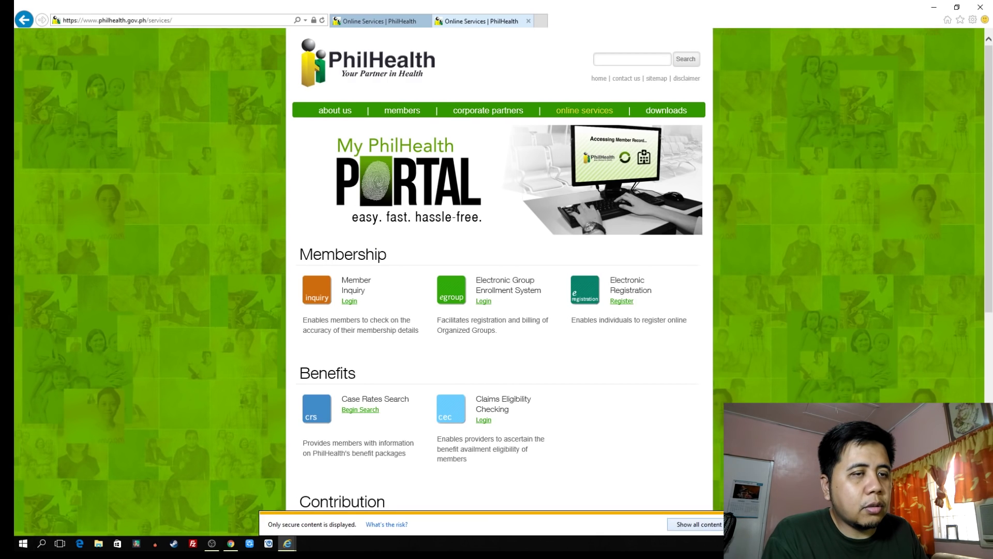
pyautogui.click(695, 524)
# Download the EPRS certificates from the Electronic Premium Remittance System prerequisite notice and save the archive
pyautogui.scroll(-3, 497, 280)
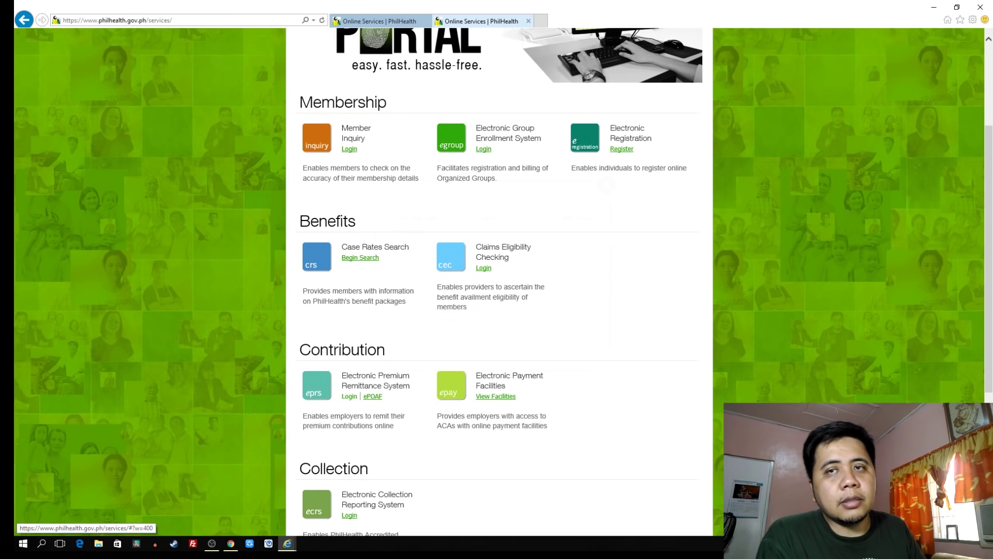
pyautogui.click(350, 397)
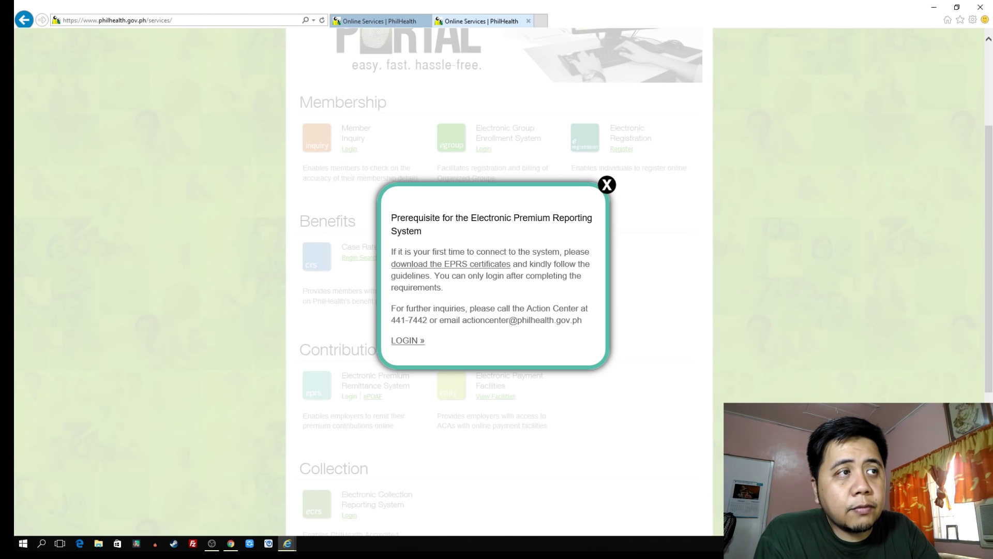
pyautogui.click(451, 264)
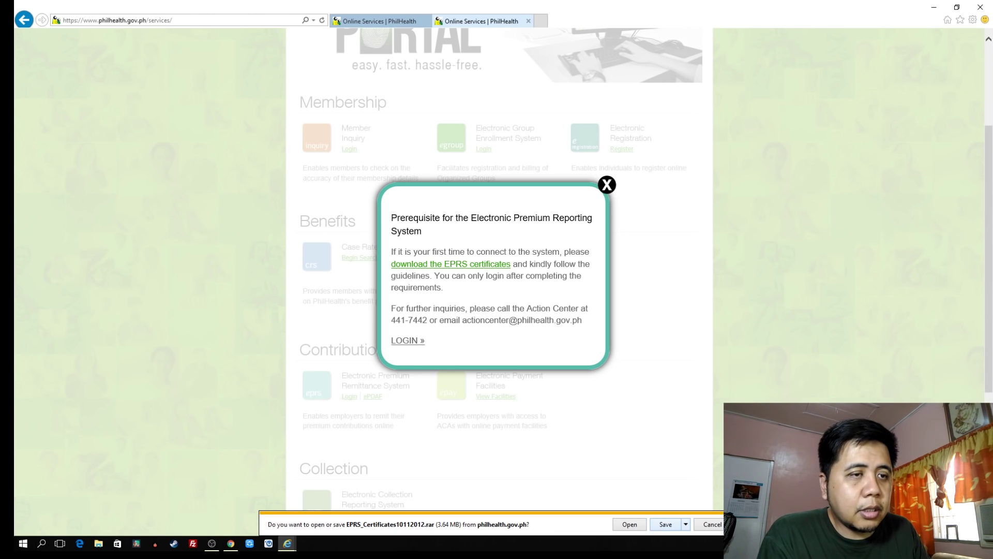
pyautogui.click(666, 524)
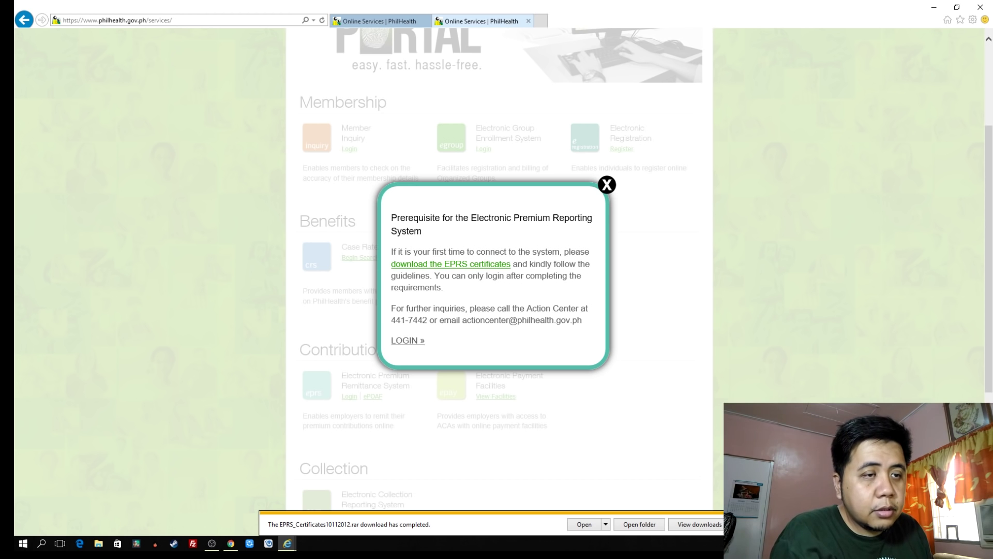
# Open the folder containing the downloaded archive, minimize the browser, and move the folder window clear of the desktop icons
pyautogui.click(640, 524)
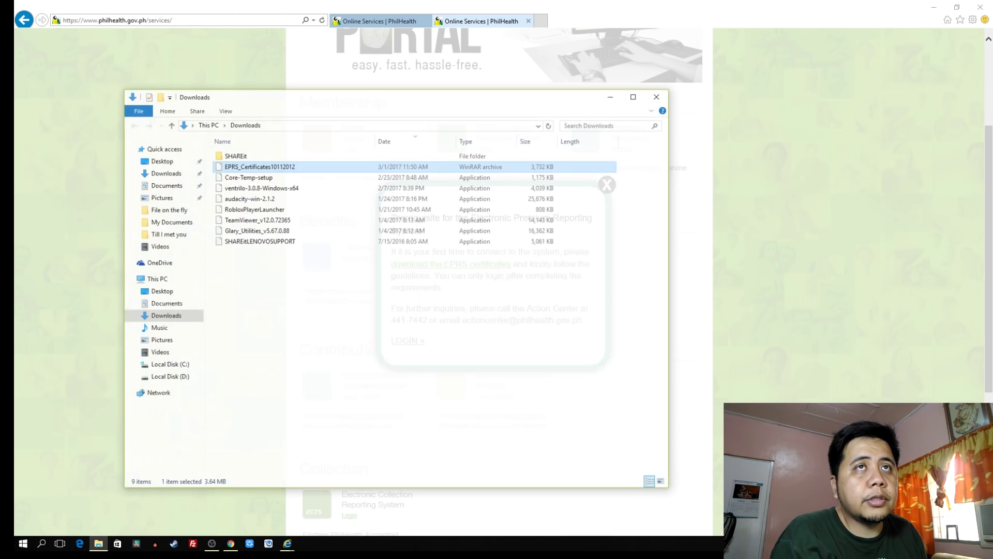
pyautogui.click(934, 7)
pyautogui.moveTo(502, 100); pyautogui.dragTo(796, 20)
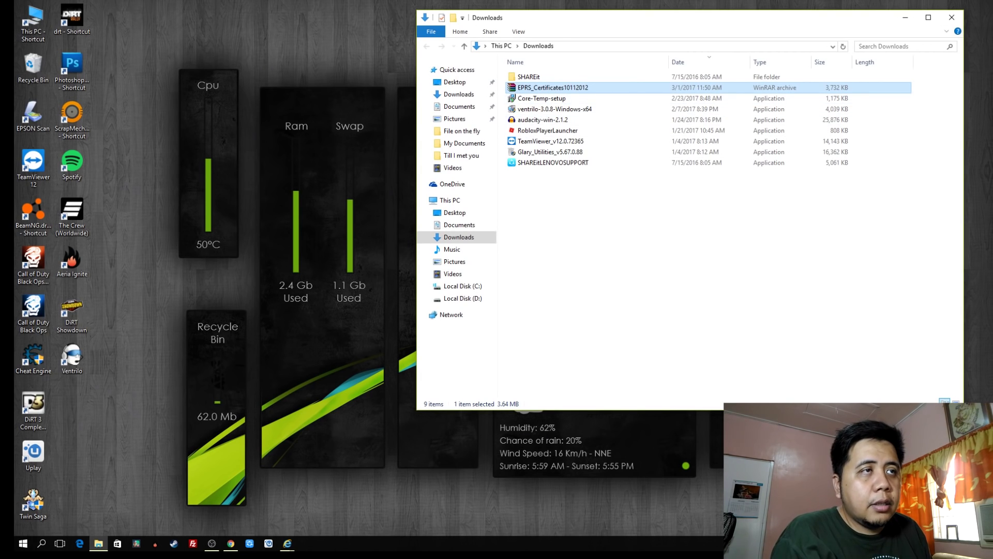
# Create a new folder named eprs in Downloads
pyautogui.rightClick(552, 238)
pyautogui.press('Escape')
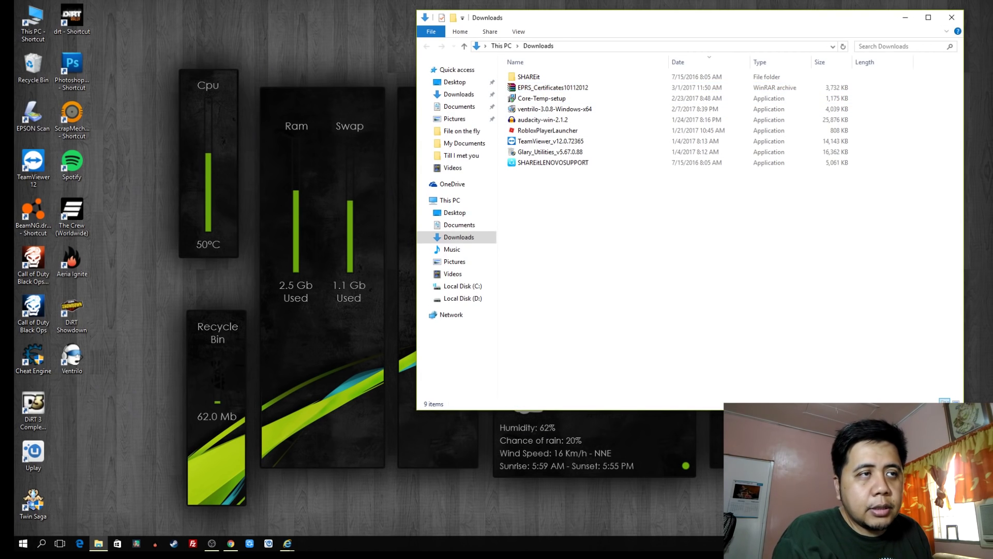
pyautogui.rightClick(552, 279)
pyautogui.moveTo(621, 418)
pyautogui.click(703, 419)
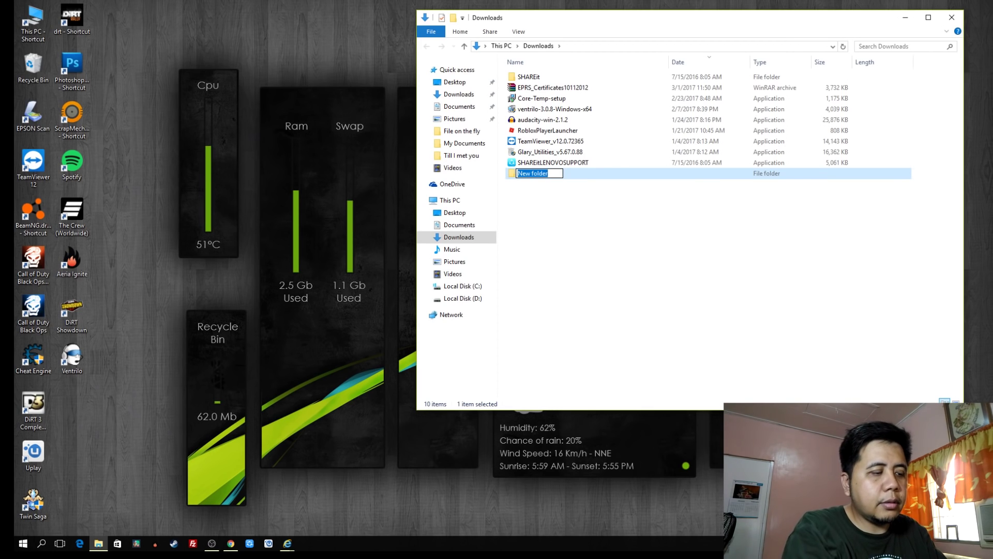
pyautogui.write('eprs')
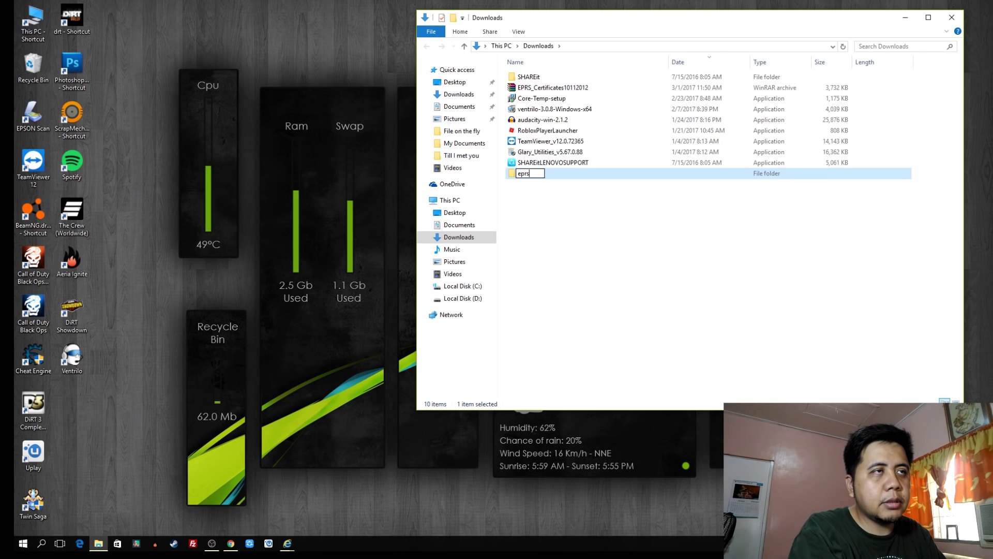
pyautogui.press('Return')
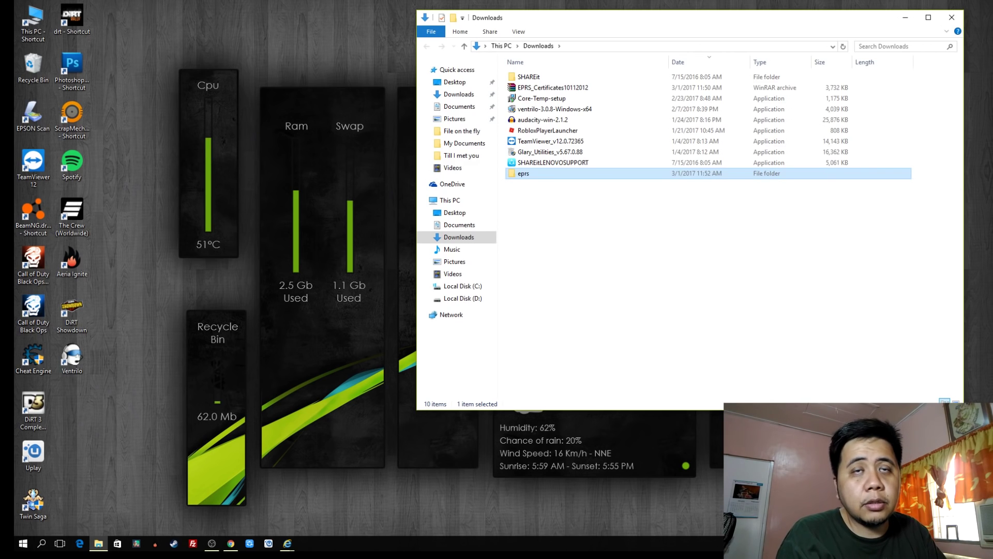
# Move the EPRS_Certificates10112012 archive into the eprs folder and open that folder
pyautogui.click(552, 87)
pyautogui.moveTo(553, 87); pyautogui.dragTo(530, 175)
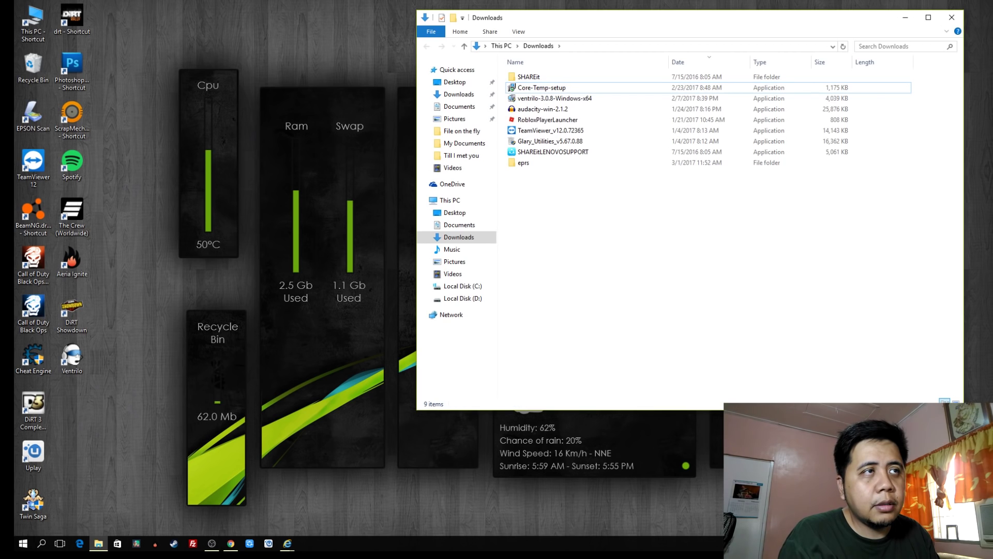
pyautogui.doubleClick(524, 162)
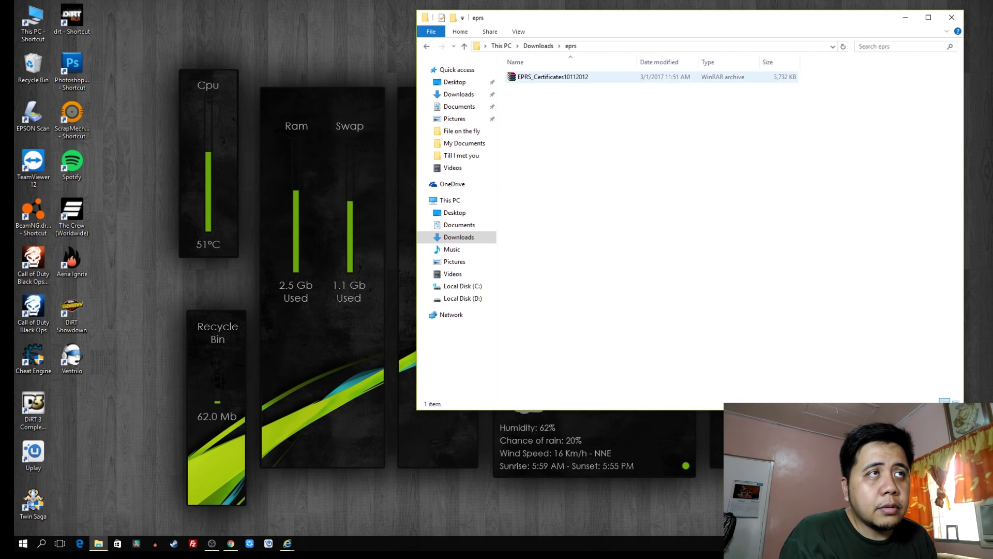
# Extract the EPRS_Certificates10112012 archive directly into the eprs folder and reposition the folder window
pyautogui.click(552, 77)
pyautogui.rightClick(552, 77)
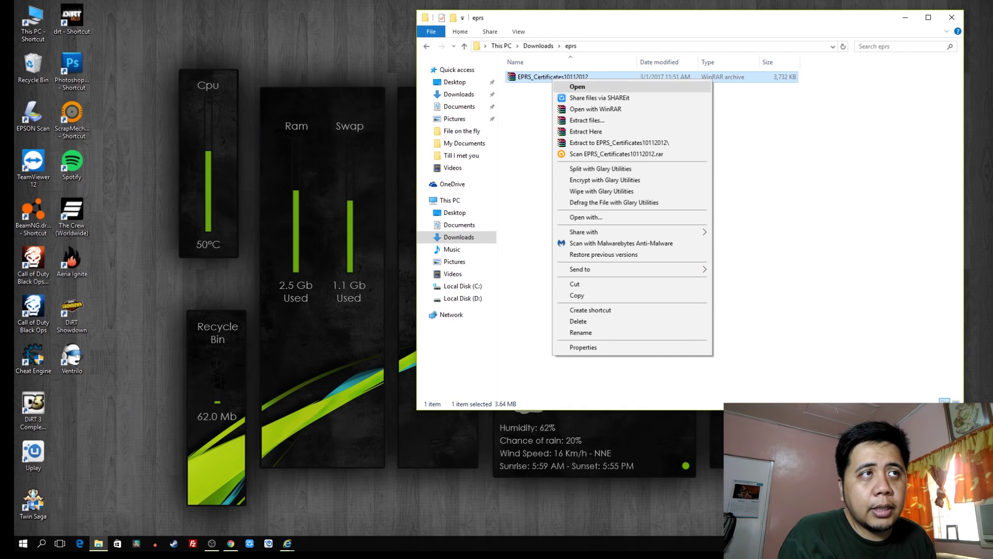
pyautogui.click(586, 131)
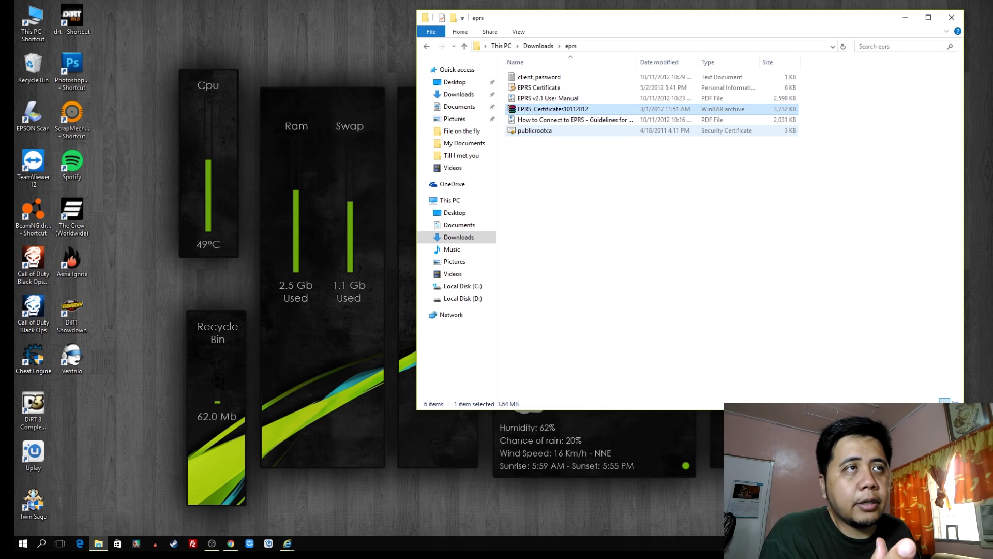
pyautogui.moveTo(708, 22); pyautogui.dragTo(472, 38)
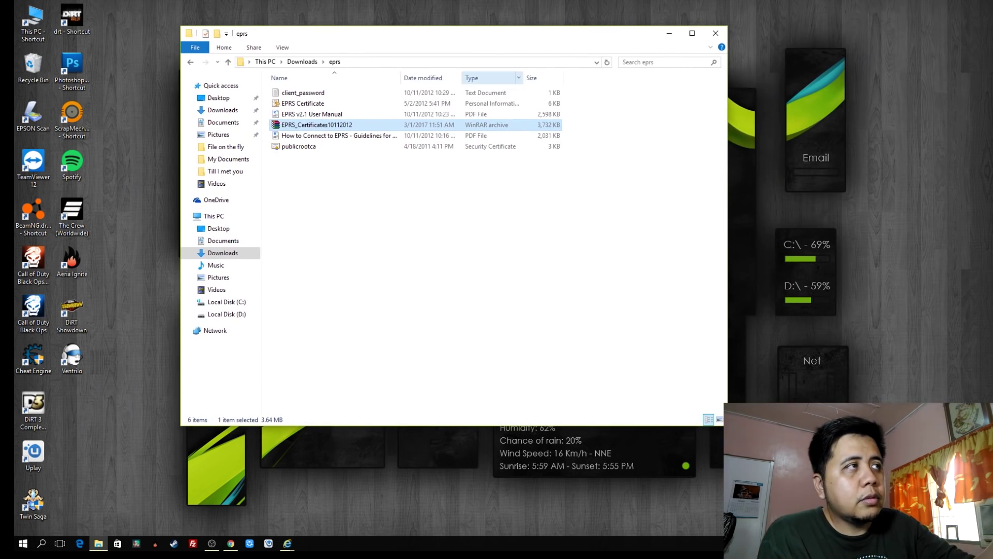
# Show the full path of the eprs folder and switch back to the second PhilHealth Online Services tab in Internet Explorer
pyautogui.click(413, 62)
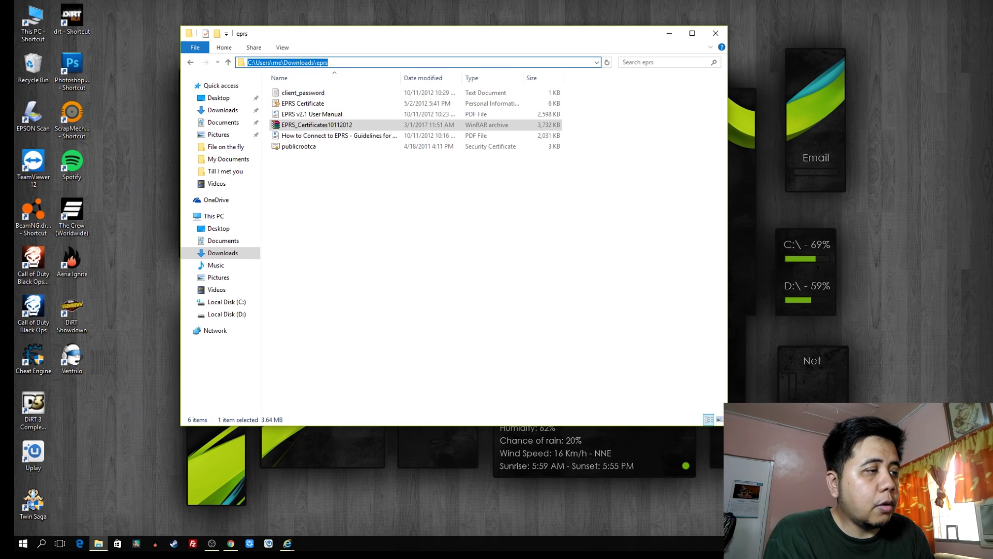
pyautogui.click(287, 543)
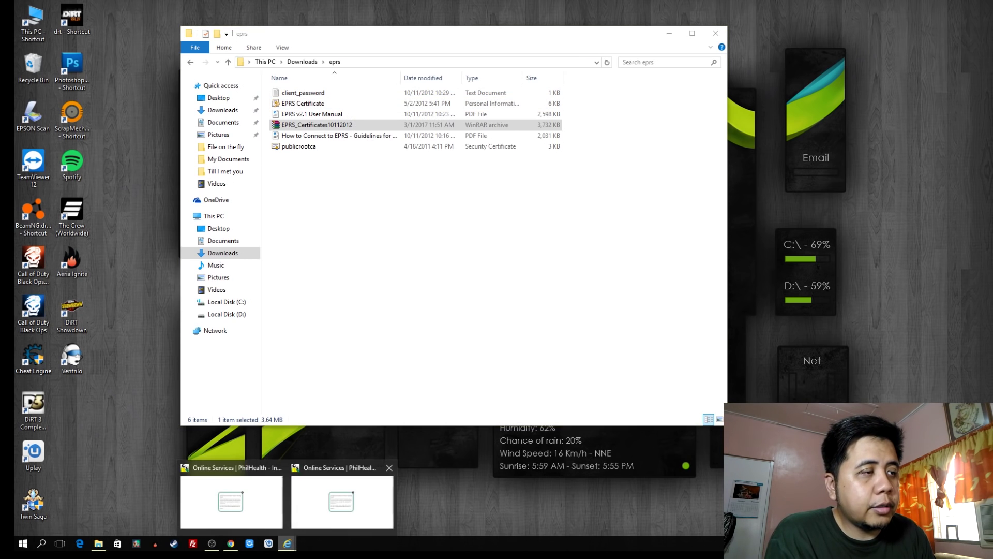
pyautogui.click(342, 501)
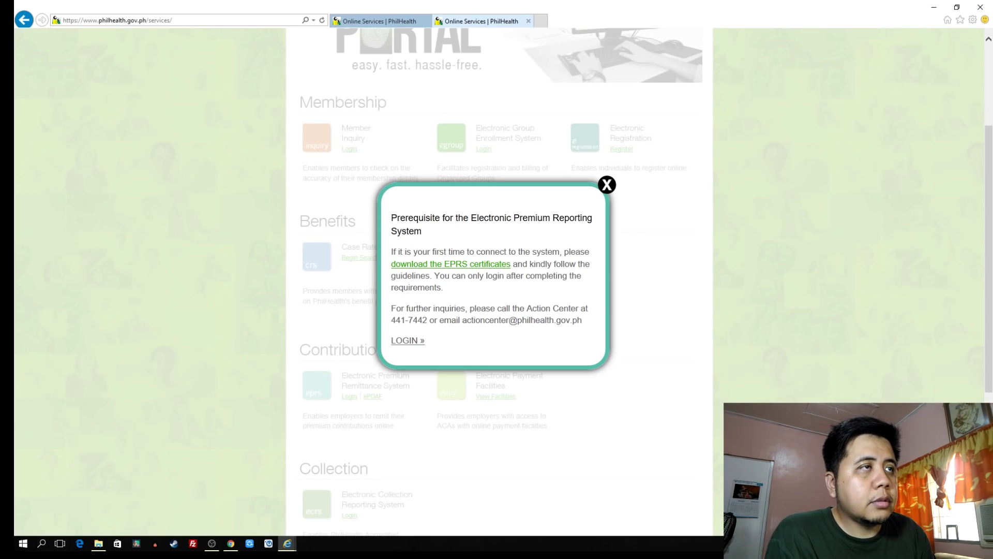
# Dismiss the EPRS prerequisite notice and open the browser's certificate manager with the intended purpose kept at <All>
pyautogui.press('Escape')
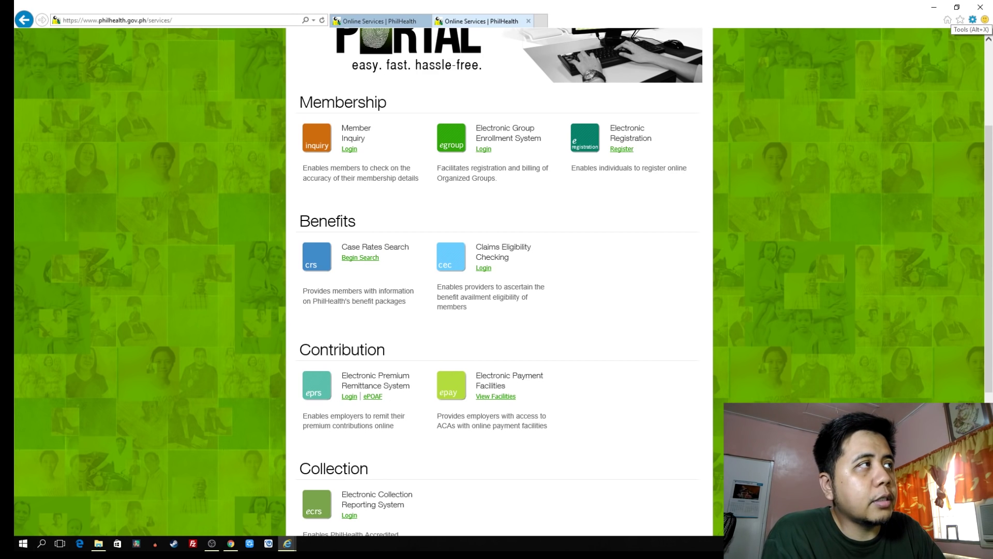
pyautogui.click(972, 19)
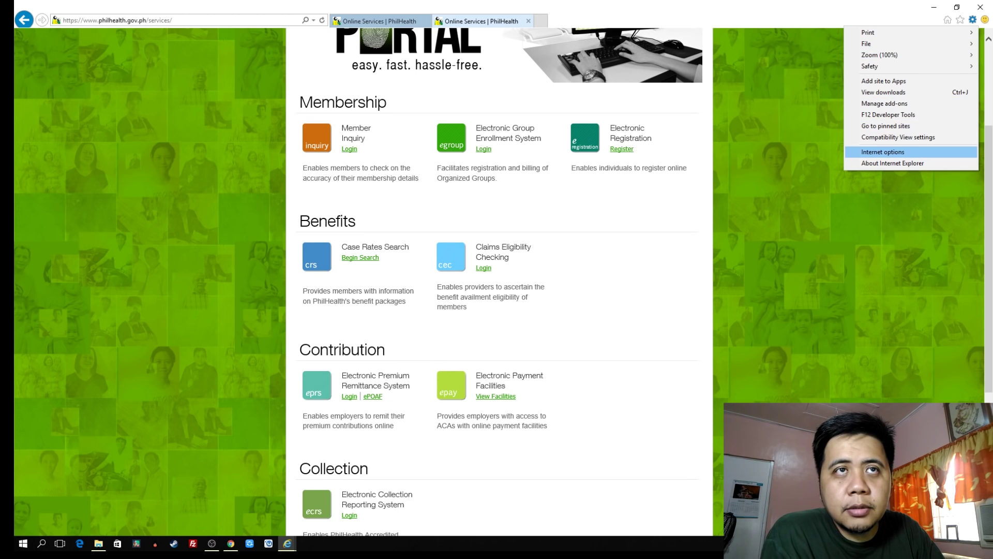
pyautogui.click(883, 151)
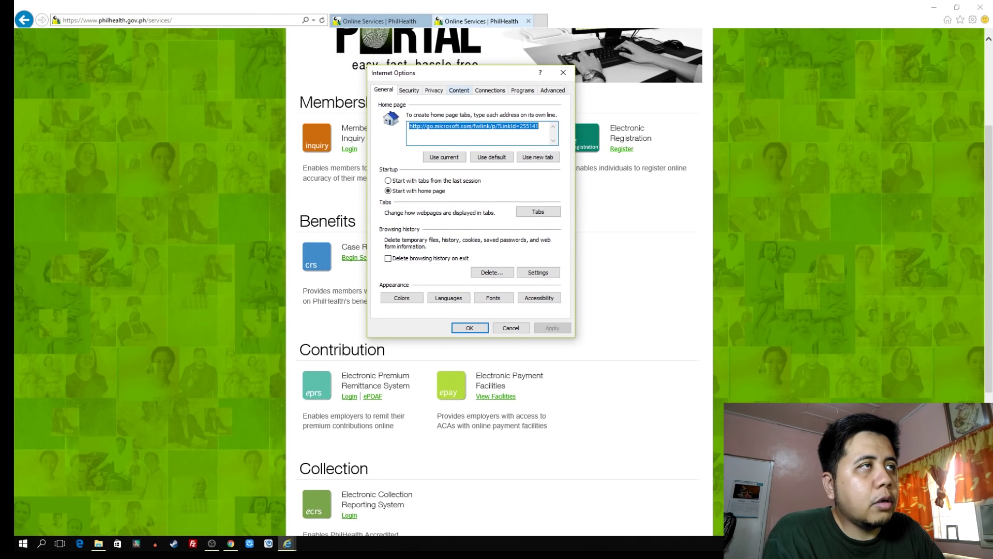
pyautogui.click(459, 90)
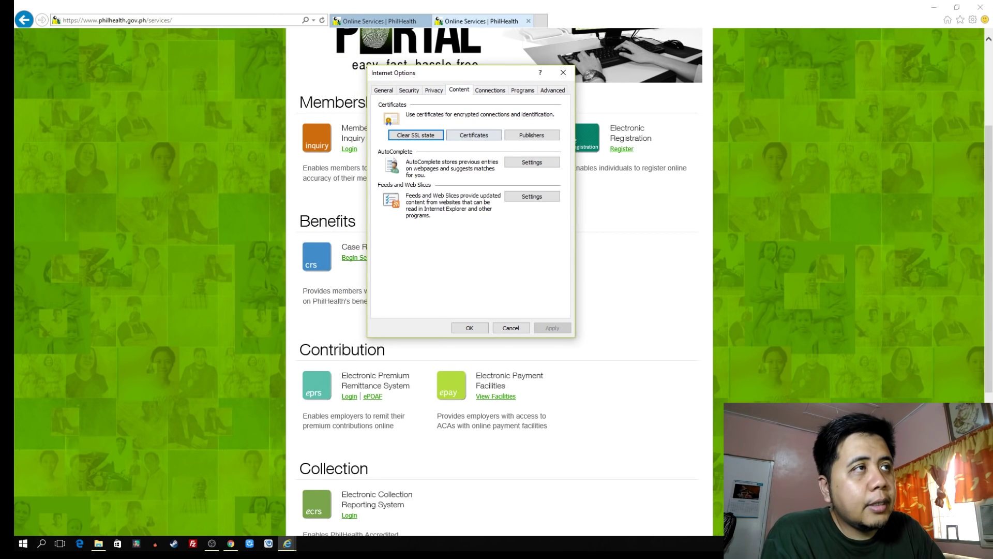
pyautogui.click(474, 135)
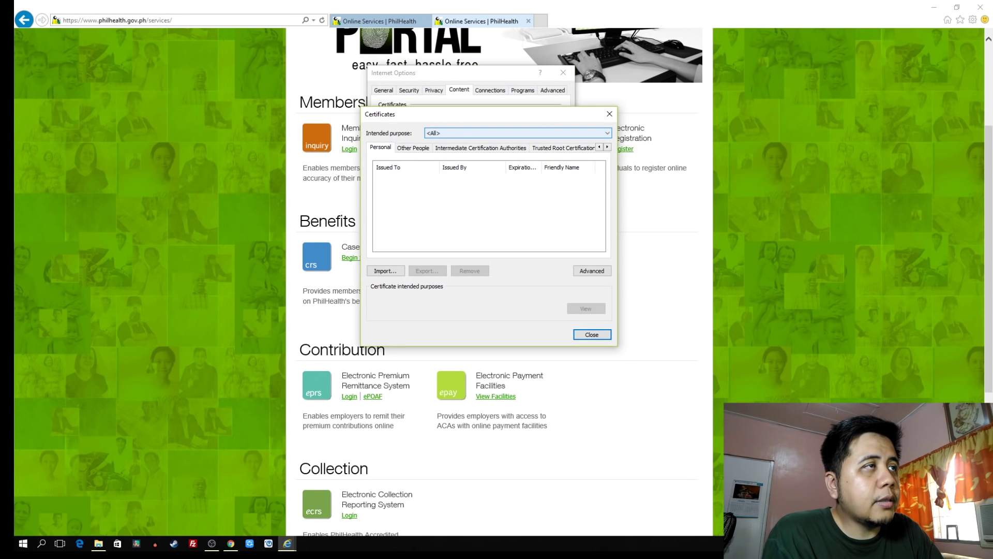
pyautogui.hotkey('alt', 'Down')
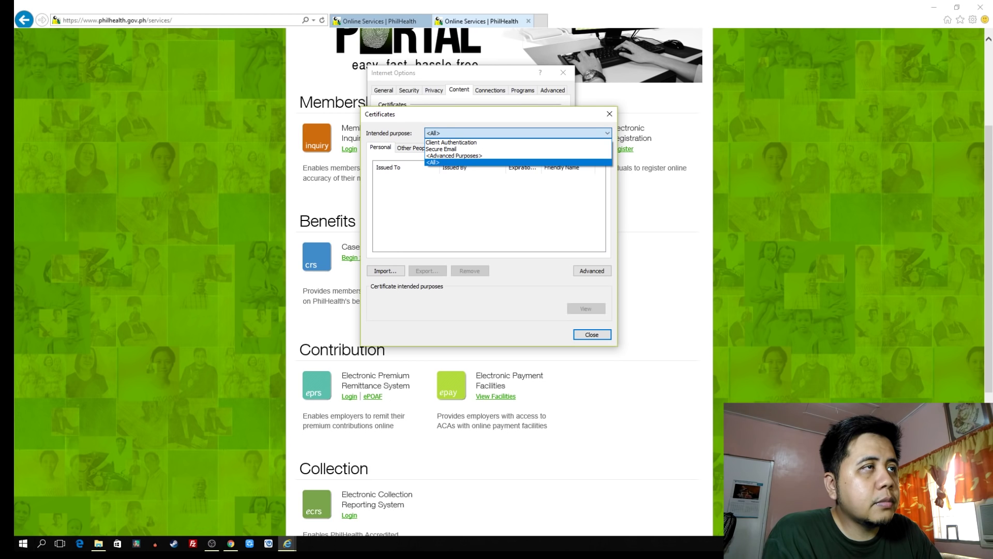
pyautogui.press('Return')
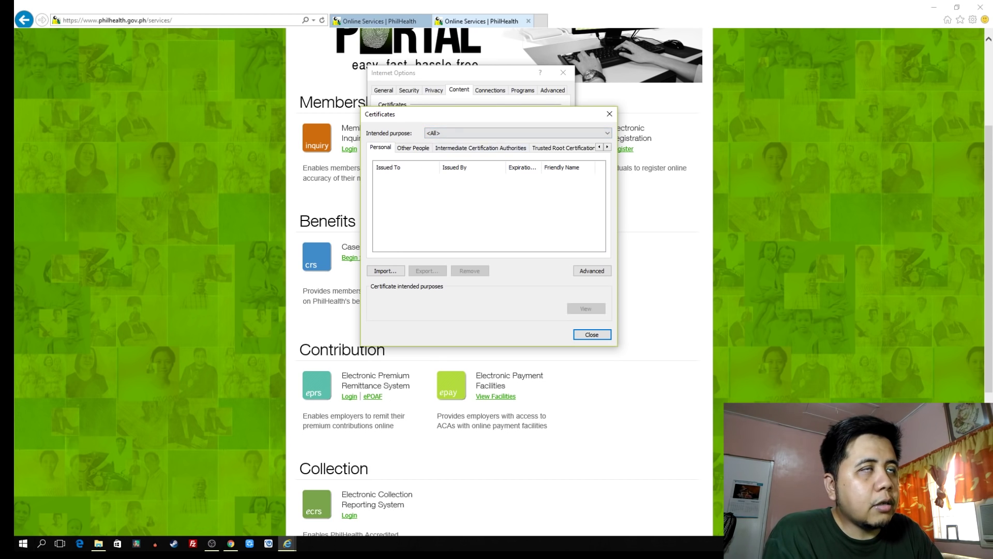
# Start importing a certificate into the Personal store and browse to the eprs folder in Downloads
pyautogui.press('Tab')
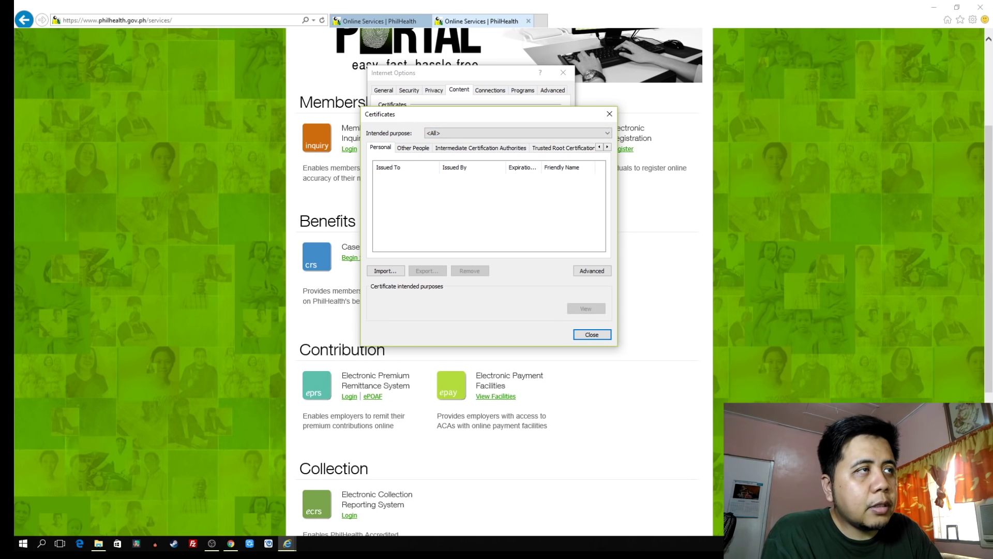
pyautogui.press('Tab')
pyautogui.press('space')
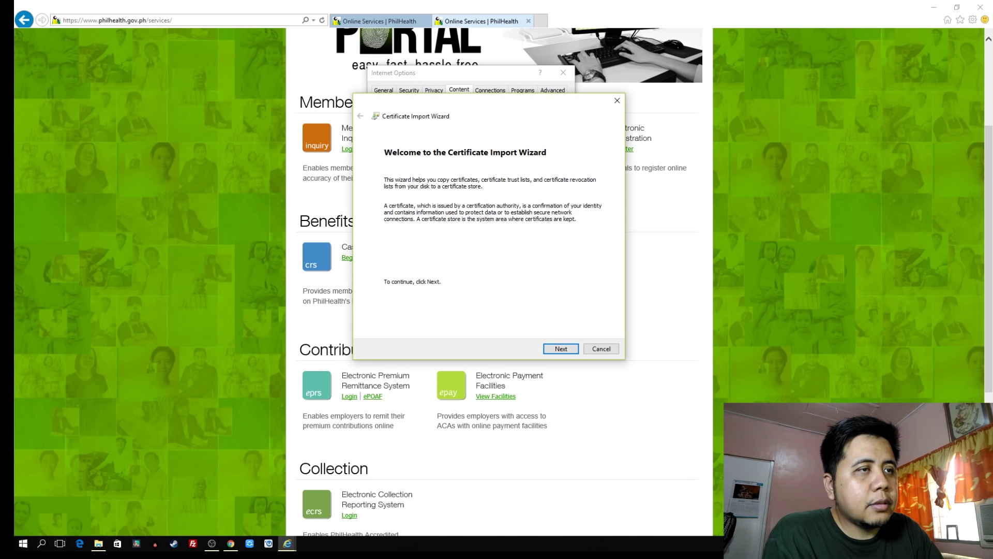
pyautogui.press('Return')
pyautogui.press('Tab')
pyautogui.press('space')
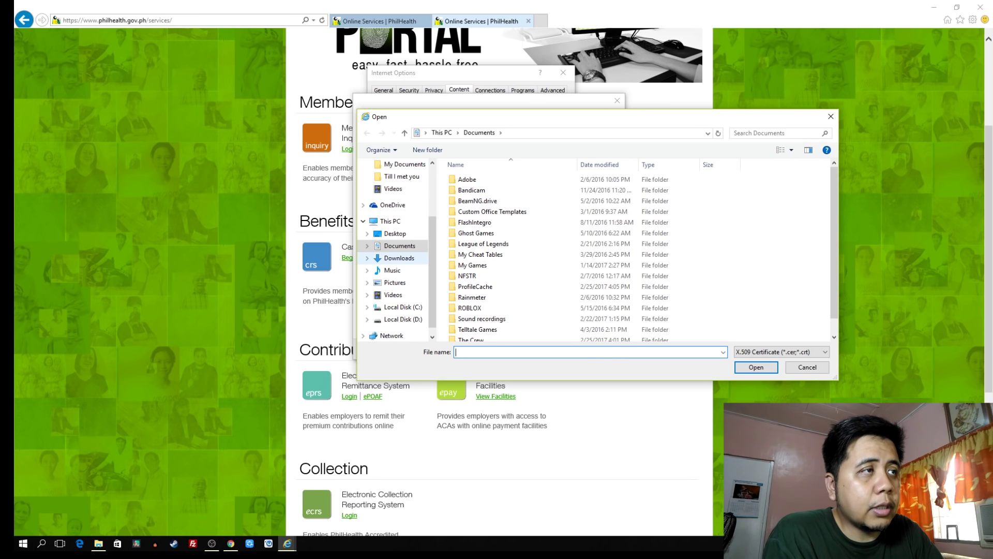
pyautogui.click(399, 258)
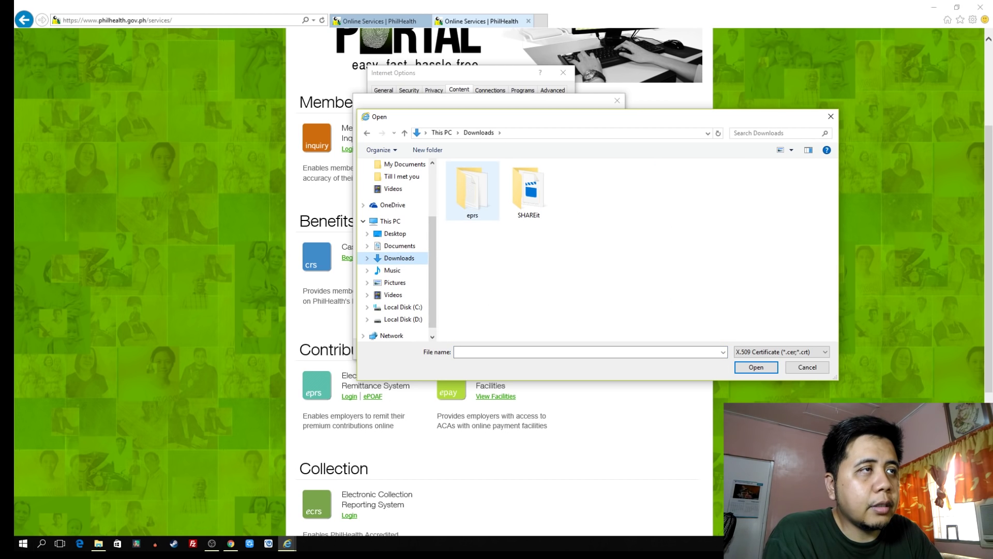
pyautogui.doubleClick(472, 190)
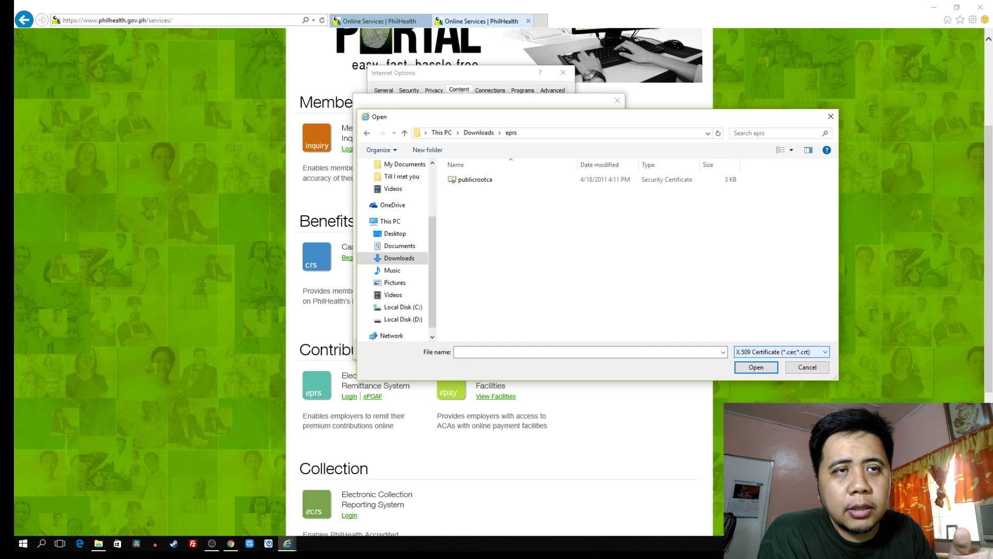
# Filter for Personal Information Exchange files, choose EPRS Certificate for import, and proceed to the private key password
pyautogui.click(782, 352)
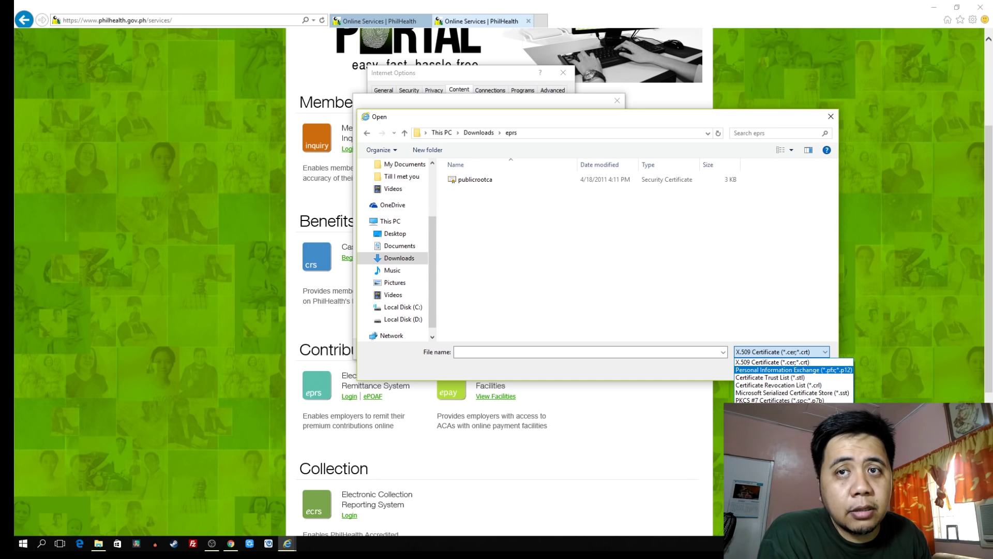
pyautogui.click(794, 370)
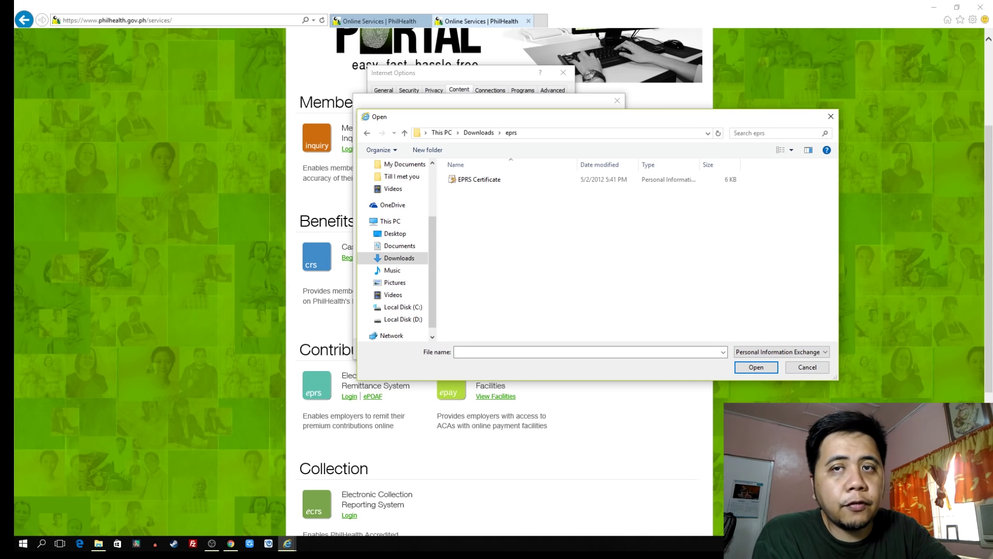
pyautogui.click(479, 179)
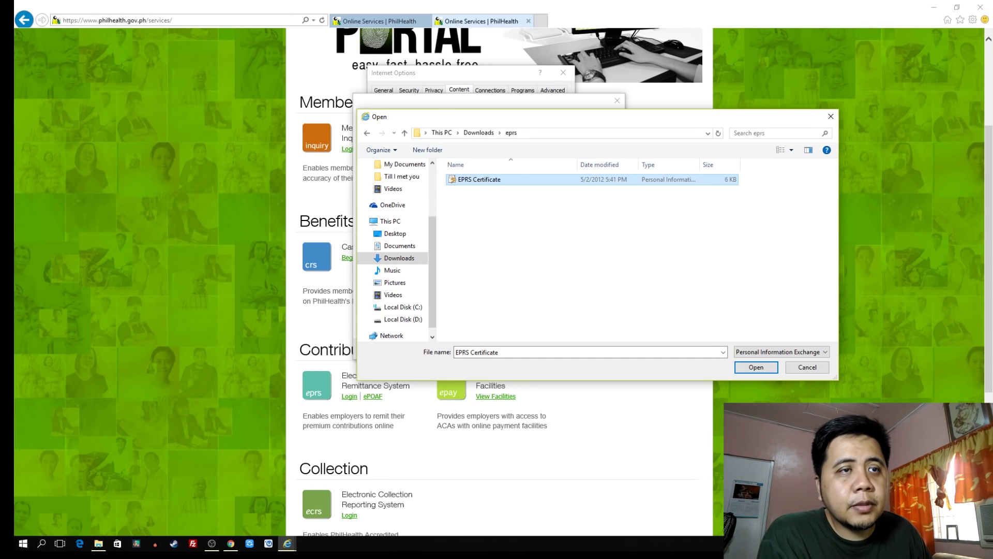
pyautogui.click(757, 367)
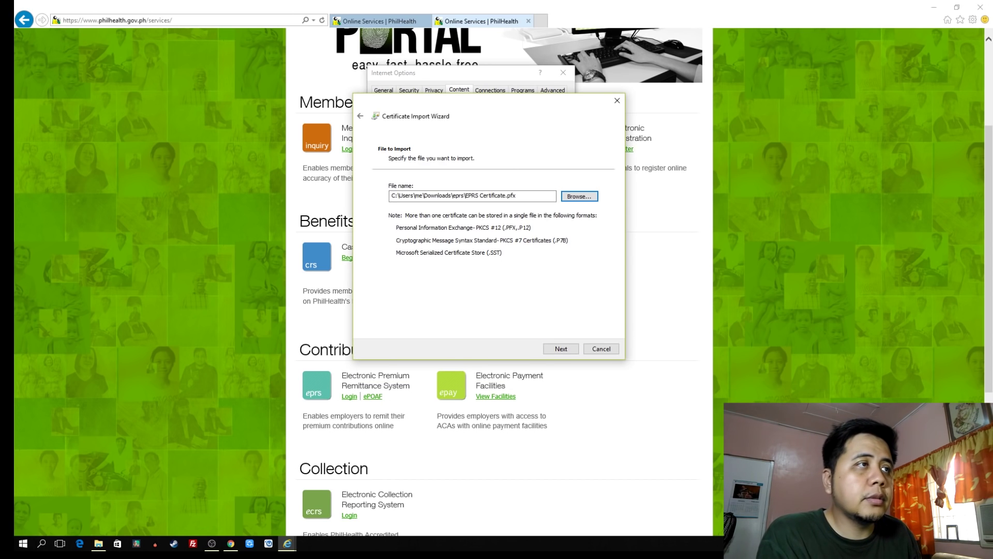
pyautogui.click(561, 349)
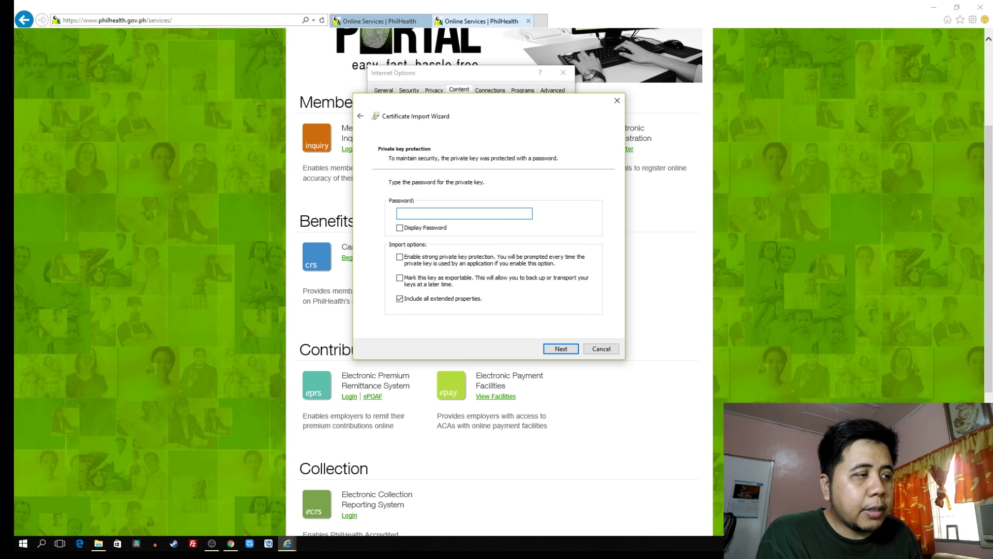
# Open the client_password text file in the eprs folder and copy the client certificate password
pyautogui.click(98, 543)
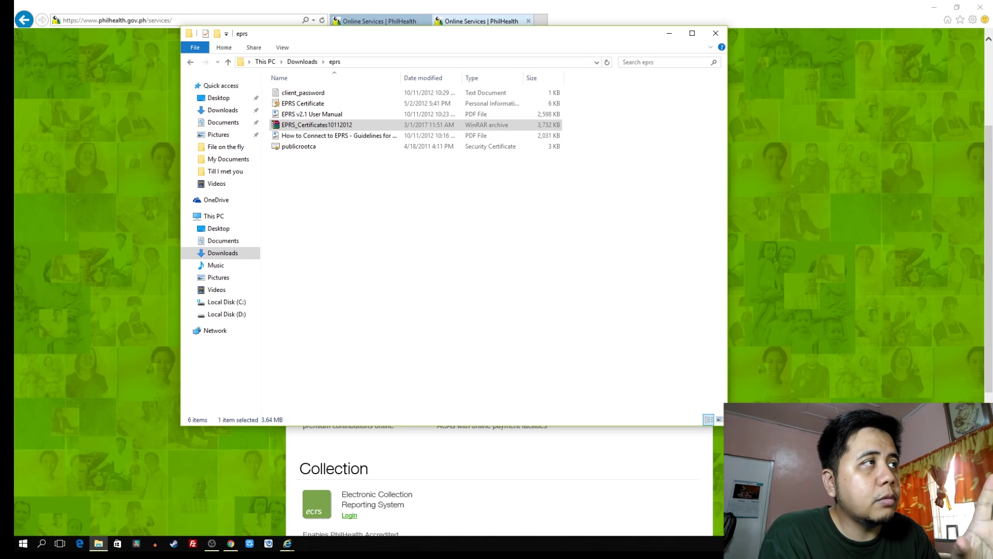
pyautogui.doubleClick(303, 93)
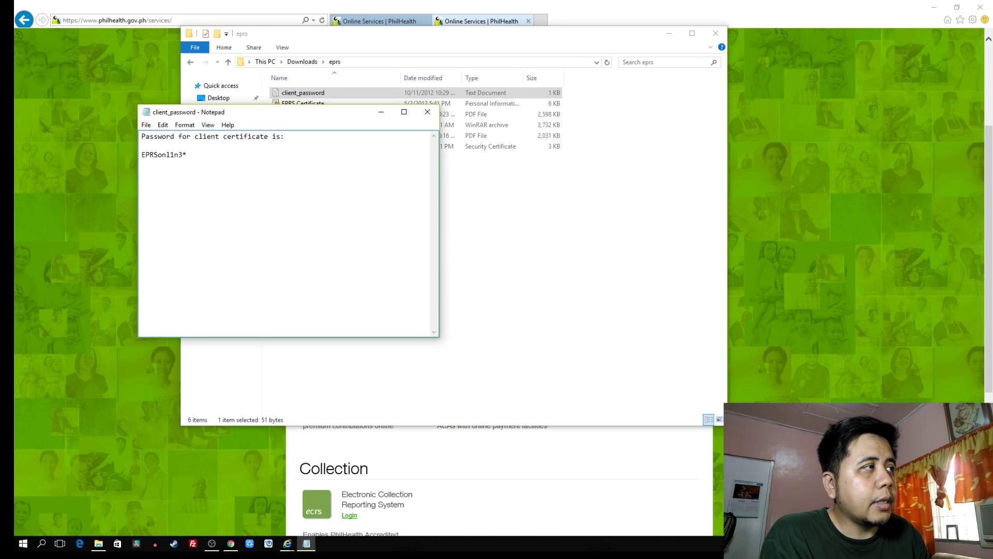
pyautogui.moveTo(142, 154); pyautogui.dragTo(186, 155)
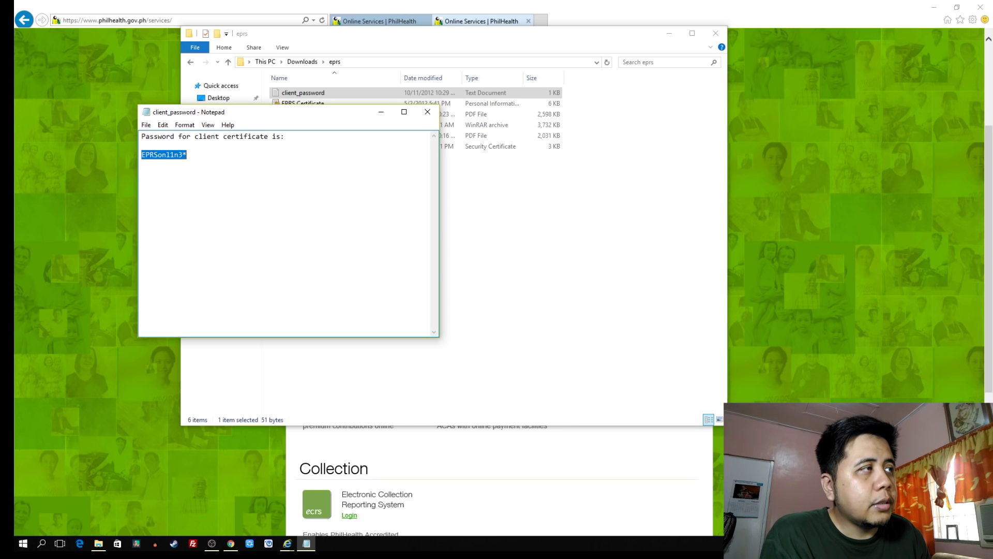
pyautogui.rightClick(177, 155)
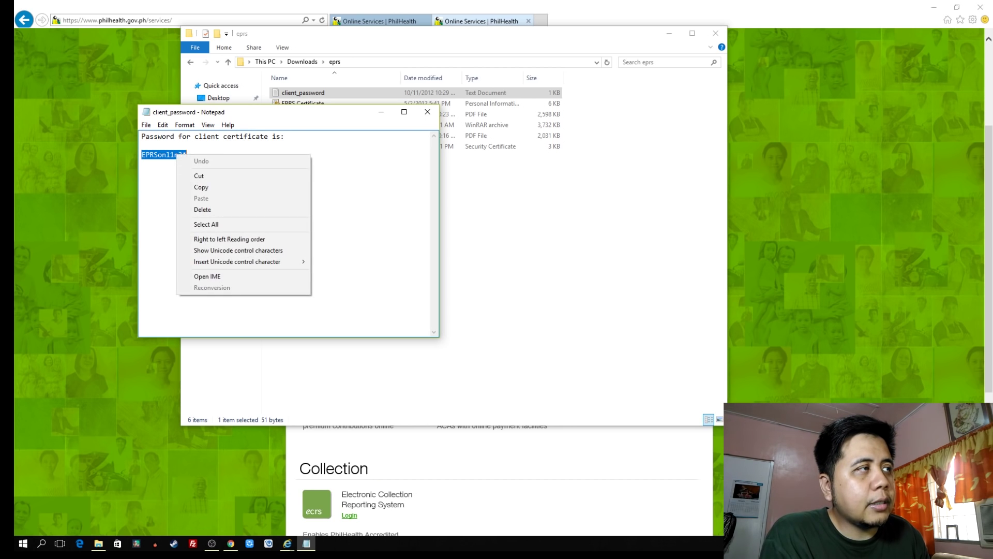
pyautogui.click(197, 188)
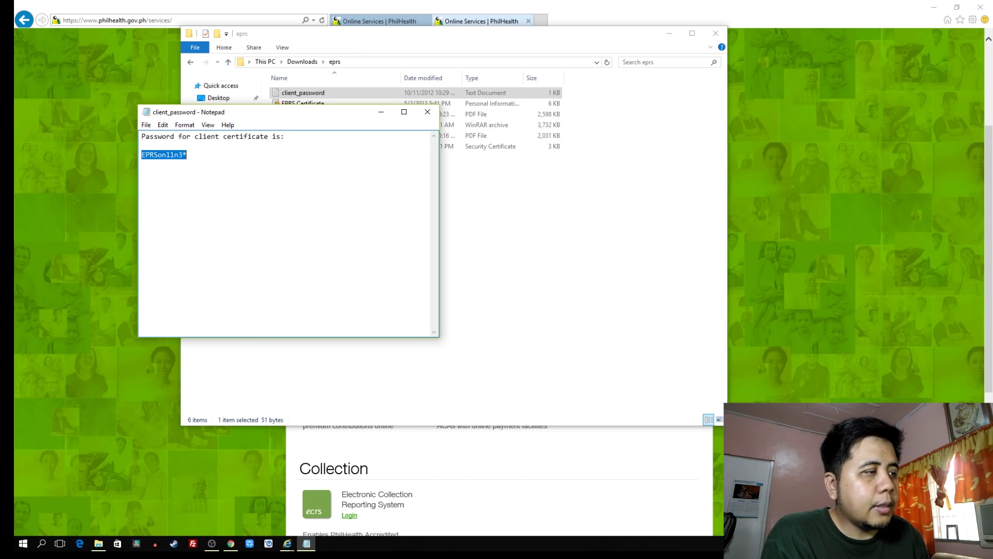
# Return to the Certificate Import Wizard in Internet Explorer and paste the private key password, keeping the default import options
pyautogui.click(287, 543)
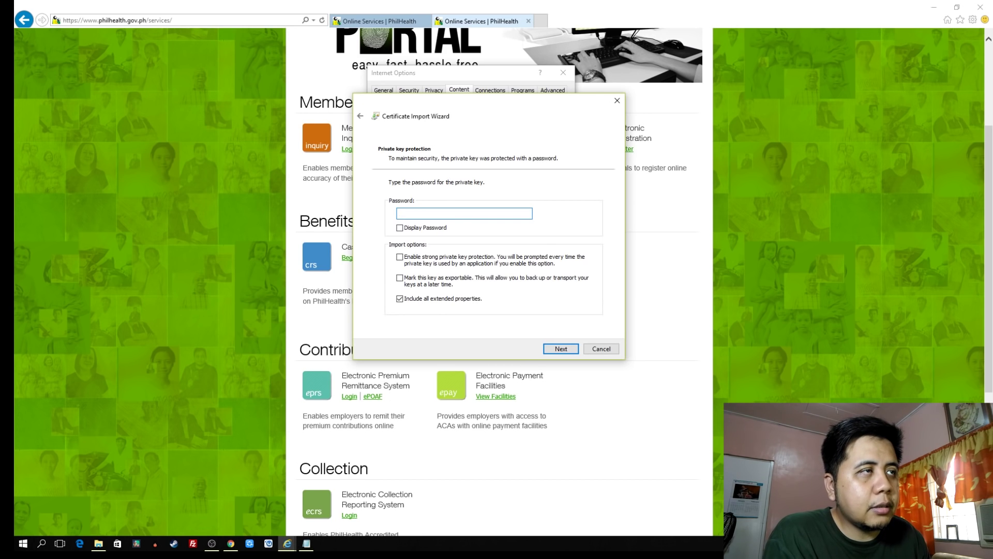
pyautogui.rightClick(424, 213)
pyautogui.click(437, 259)
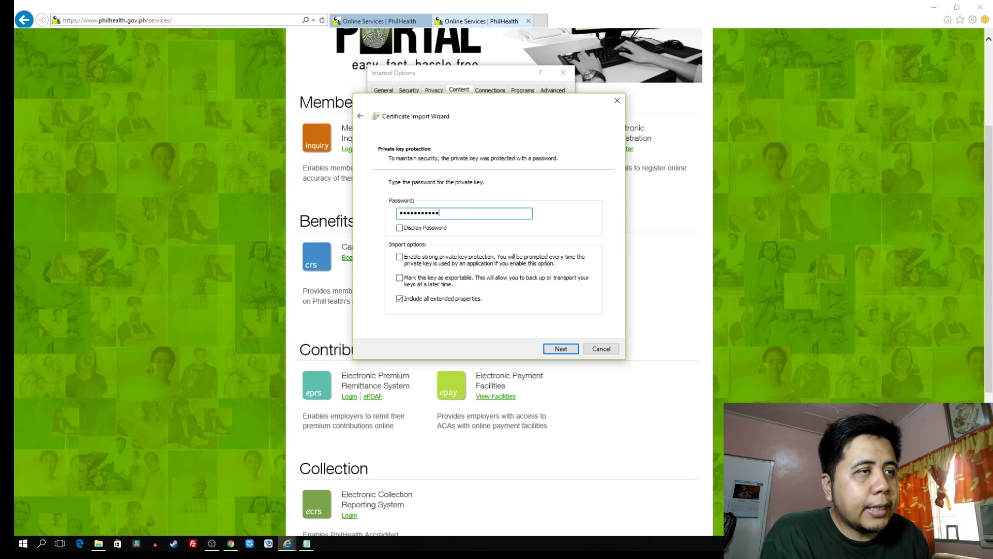
pyautogui.press('Return')
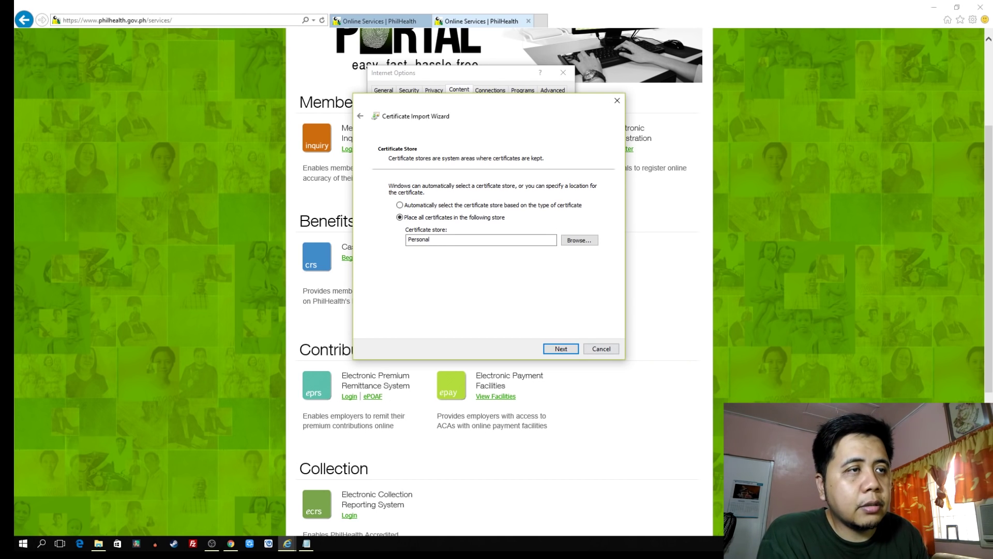
# Finish importing the EPRS certificate into the Personal store and close the certificate manager
pyautogui.press('Return')
pyautogui.press('Return')
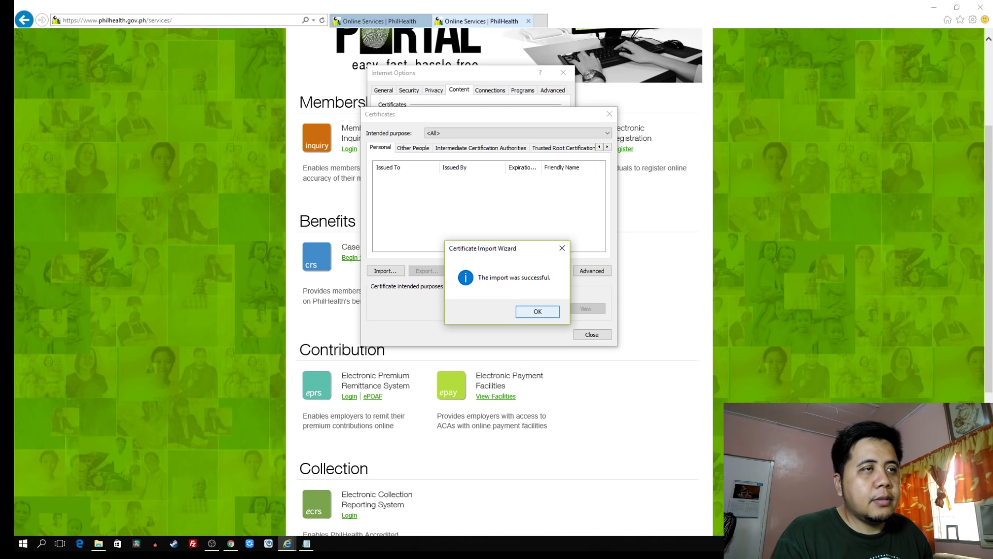
pyautogui.press('Return')
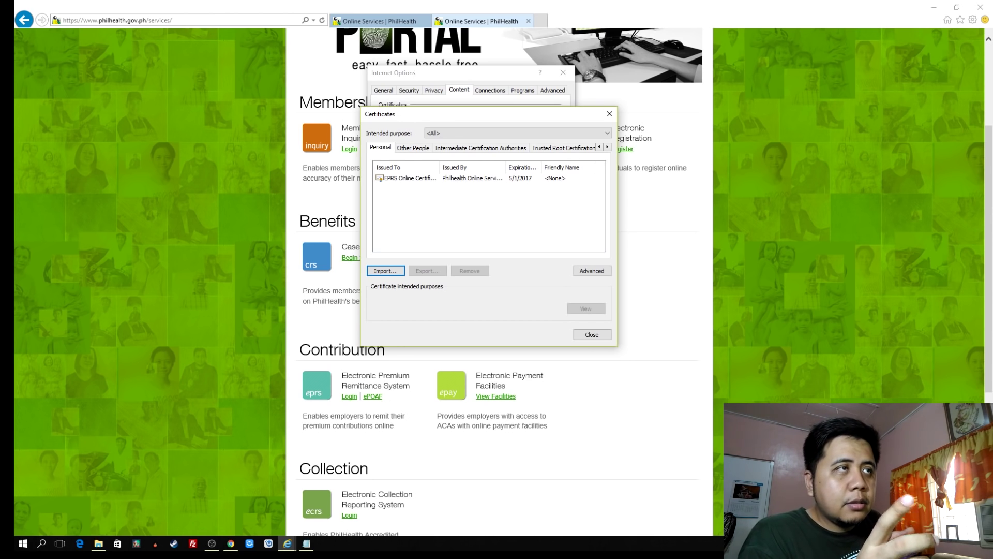
pyautogui.press('Escape')
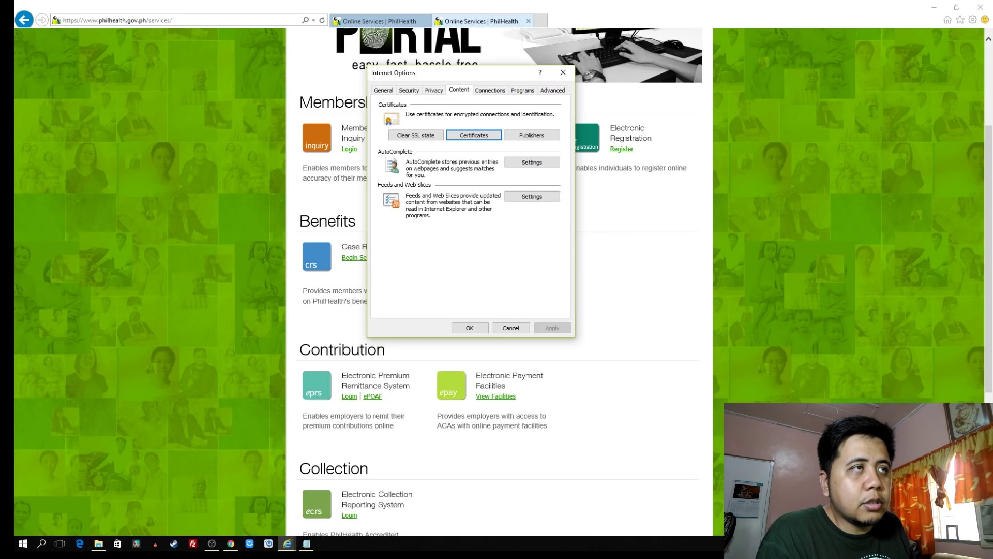
# Reposition the Internet Options window, reopen the certificate manager and show the Trusted Root Certification Authorities store
pyautogui.moveTo(480, 71); pyautogui.dragTo(525, 98)
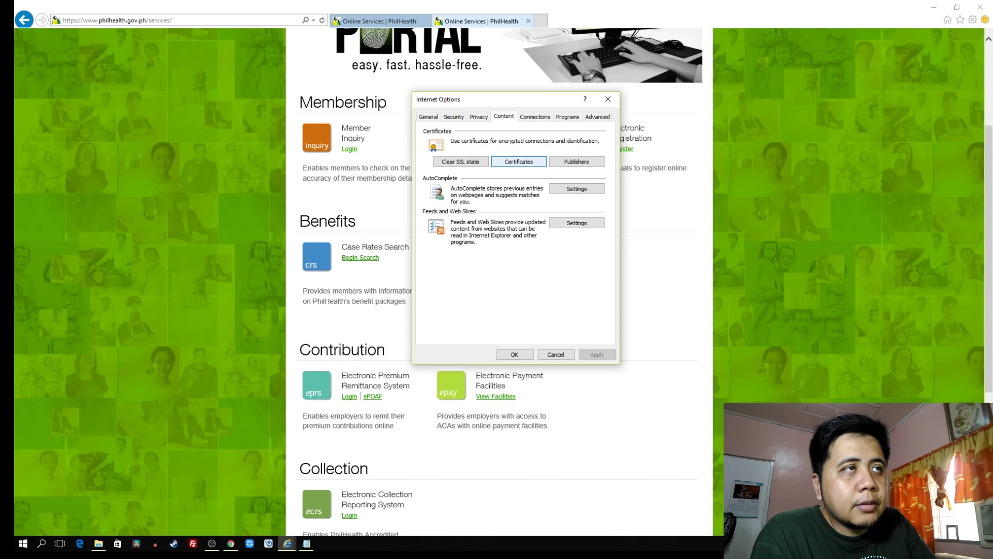
pyautogui.click(519, 161)
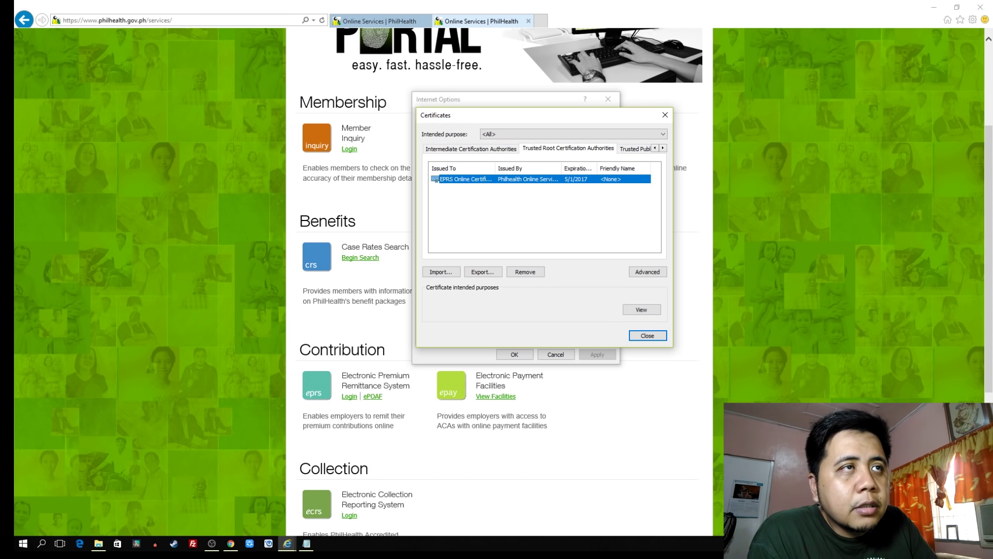
pyautogui.click(615, 149)
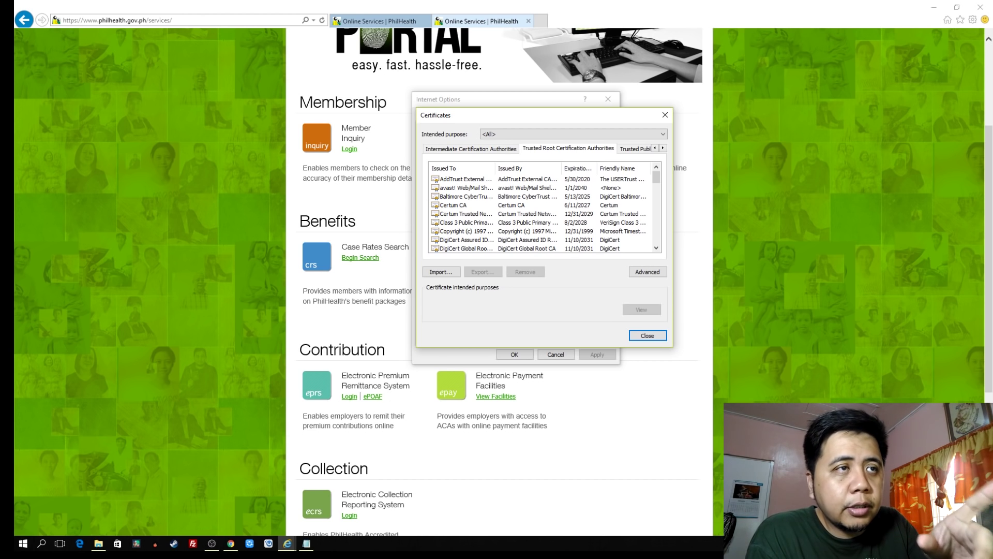
# Start a certificate import for the trusted root store and choose publicrootca from the eprs folder as its file
pyautogui.click(441, 272)
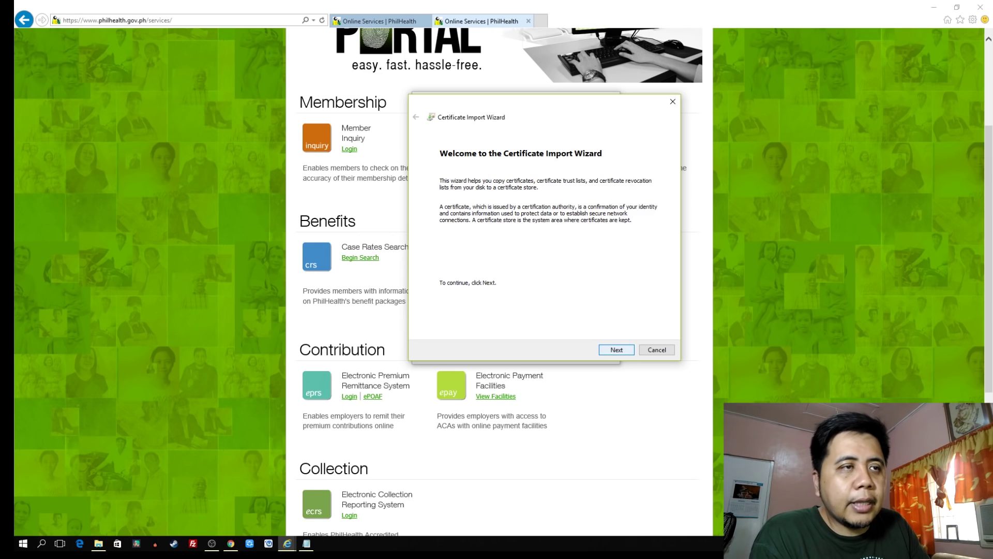
pyautogui.click(617, 350)
pyautogui.click(635, 198)
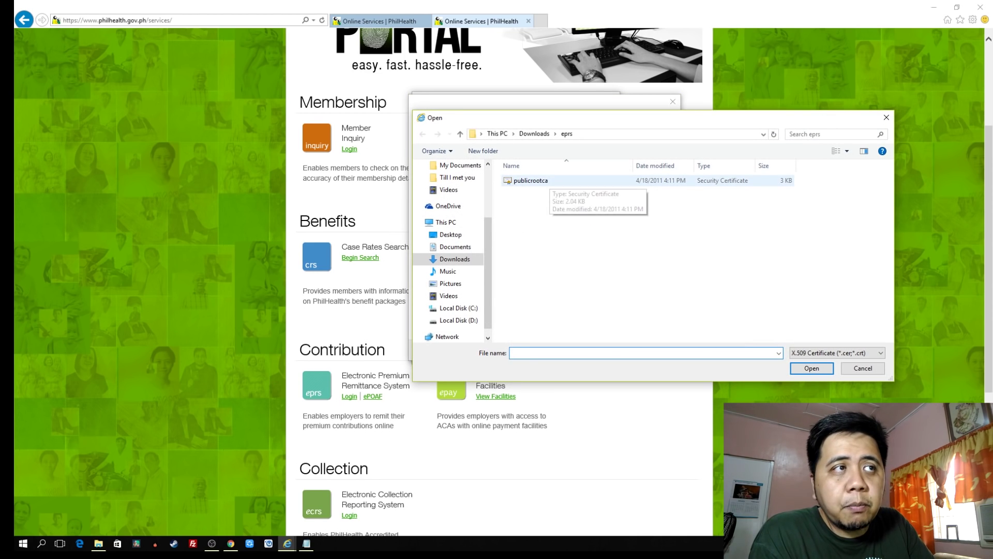
pyautogui.click(543, 180)
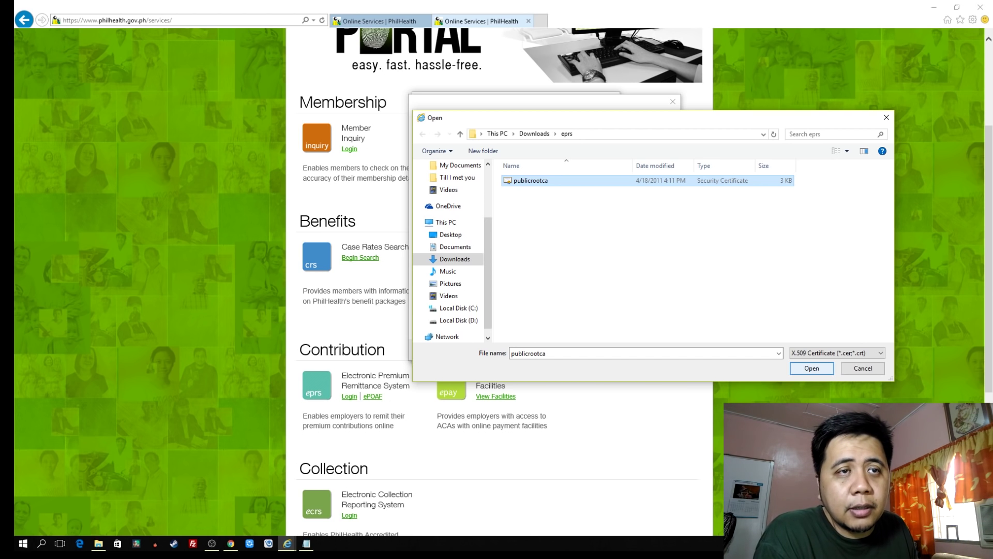
pyautogui.click(812, 367)
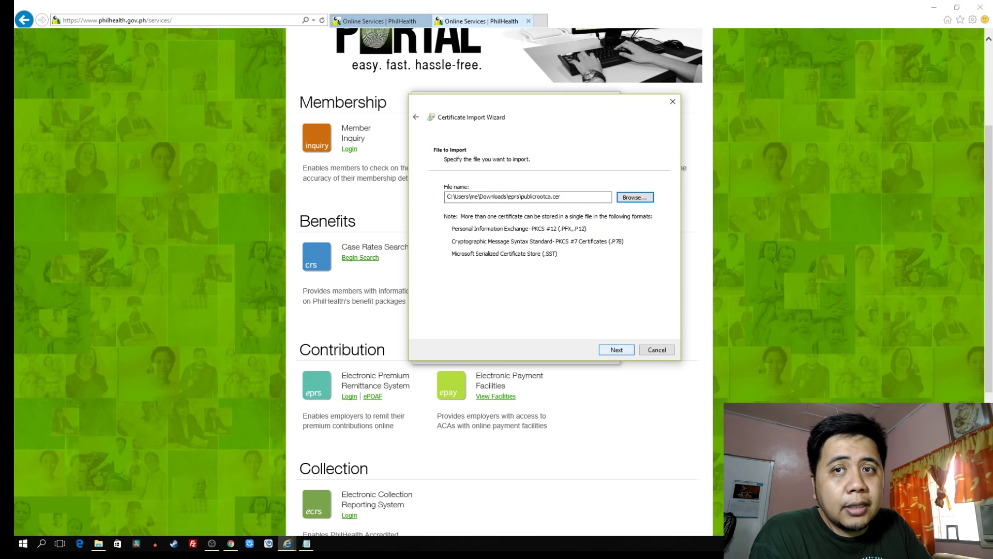
# Finish importing publicrootca into the Trusted Root Certification Authorities store, accepting its installation, and close the certificate manager and Internet Options
pyautogui.press('Return')
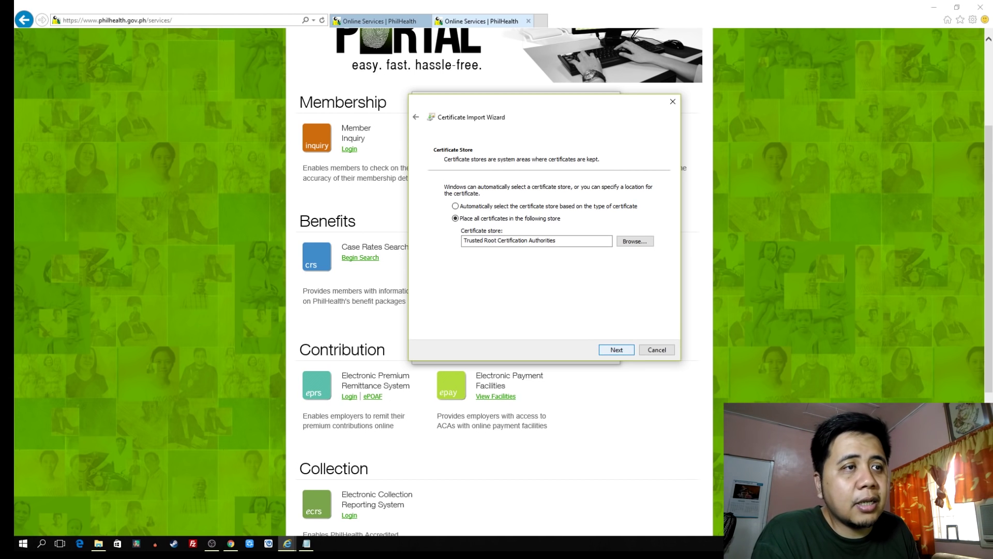
pyautogui.press('Return')
pyautogui.press('Return')
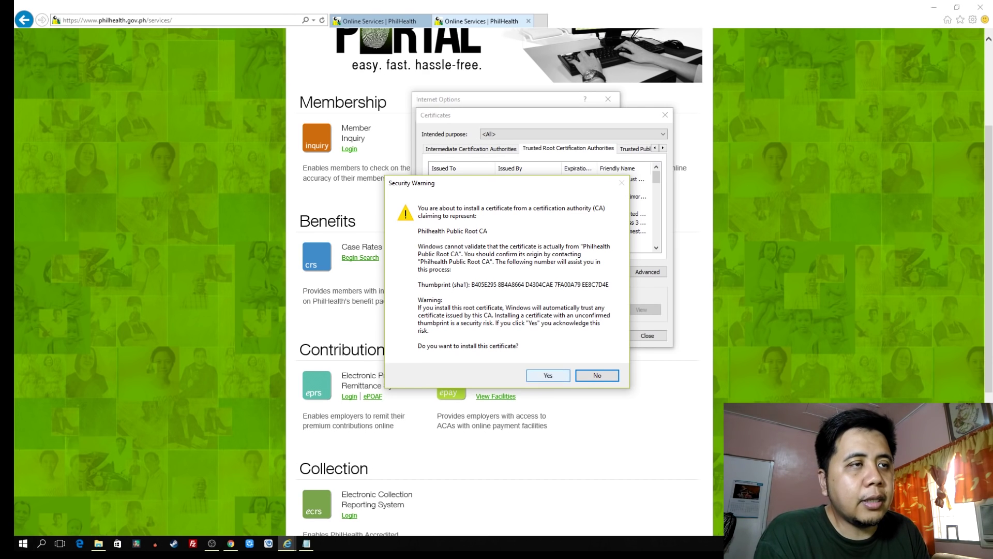
pyautogui.click(547, 375)
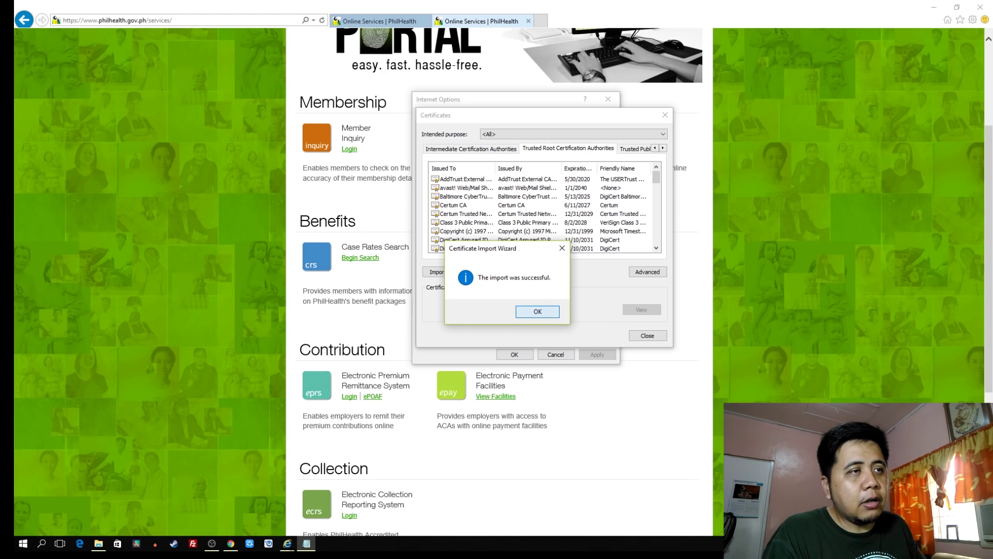
pyautogui.click(538, 311)
pyautogui.click(647, 335)
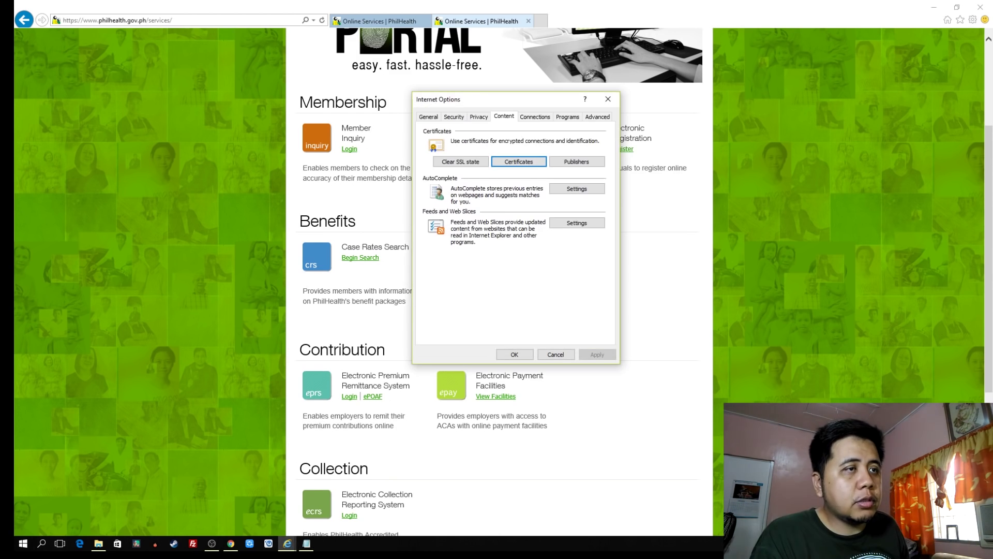
pyautogui.click(514, 354)
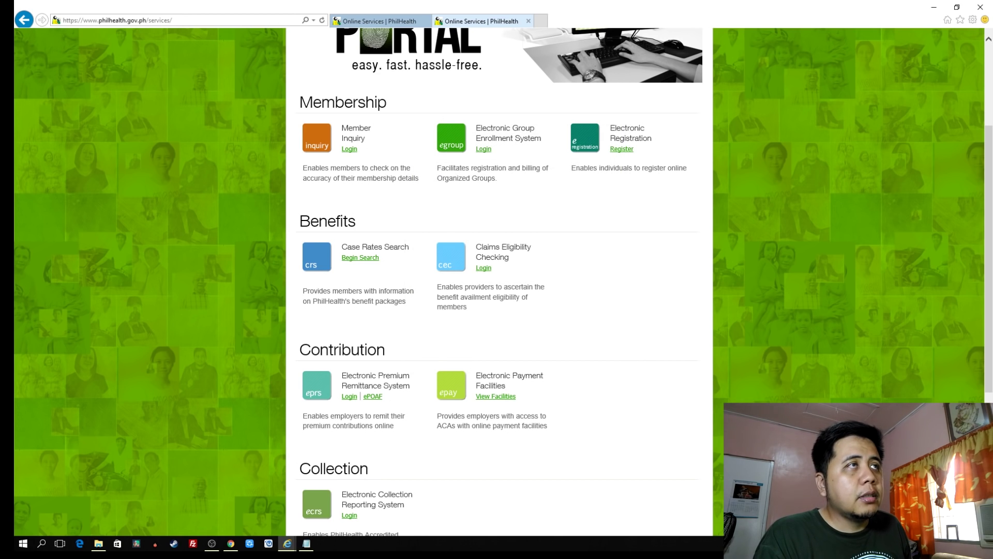
# Close Internet Explorer with all its tabs, and close the client_password text file in Notepad
pyautogui.click(979, 7)
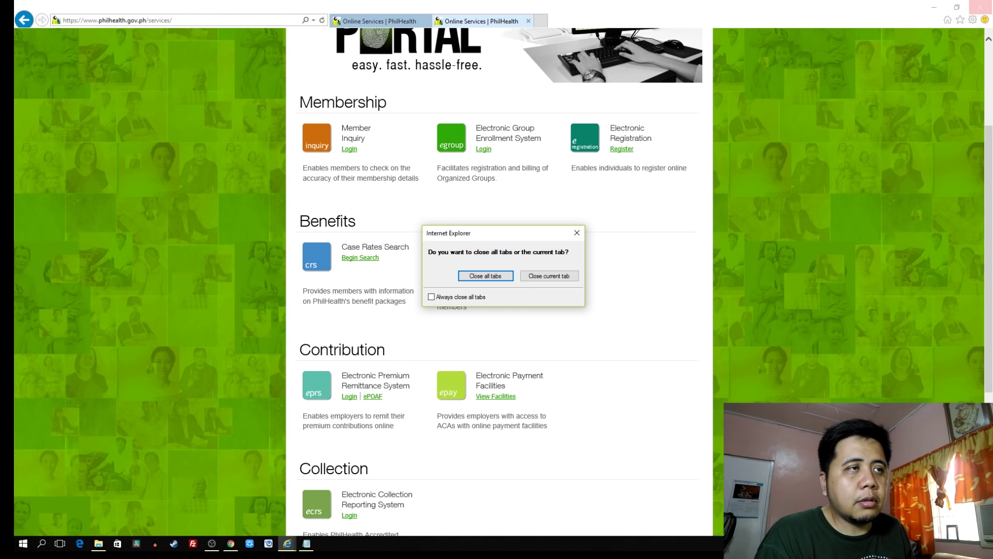
pyautogui.click(485, 275)
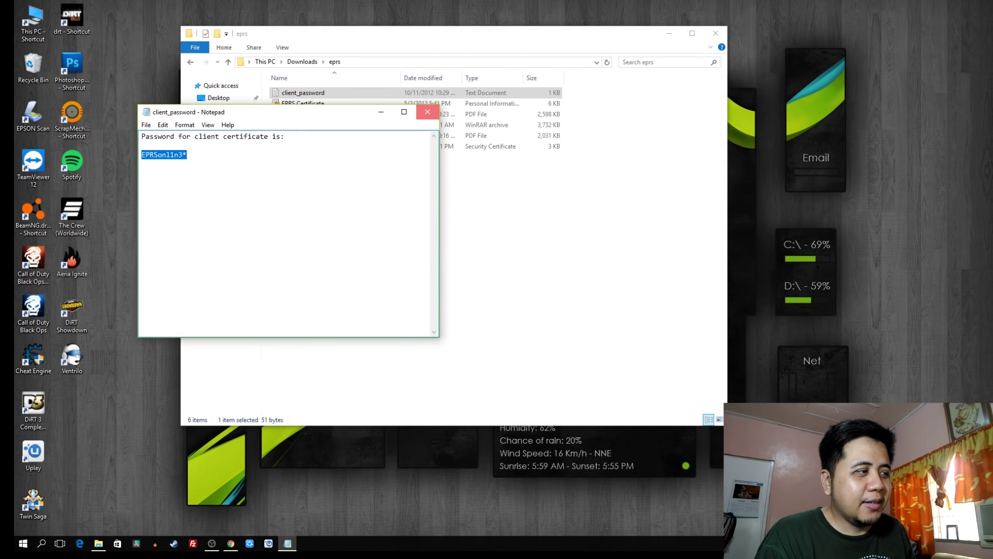
pyautogui.click(427, 111)
pyautogui.click(42, 544)
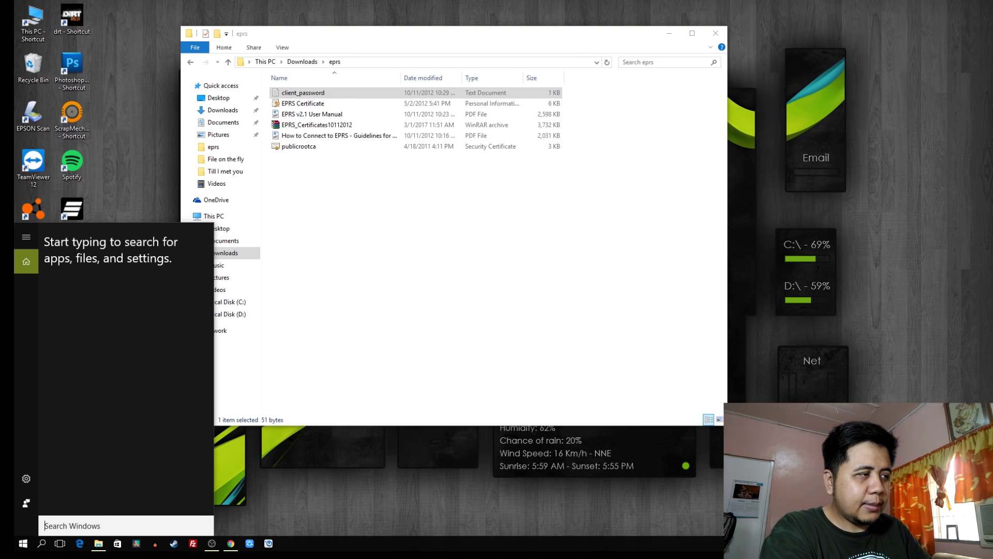
pyautogui.write('internet')
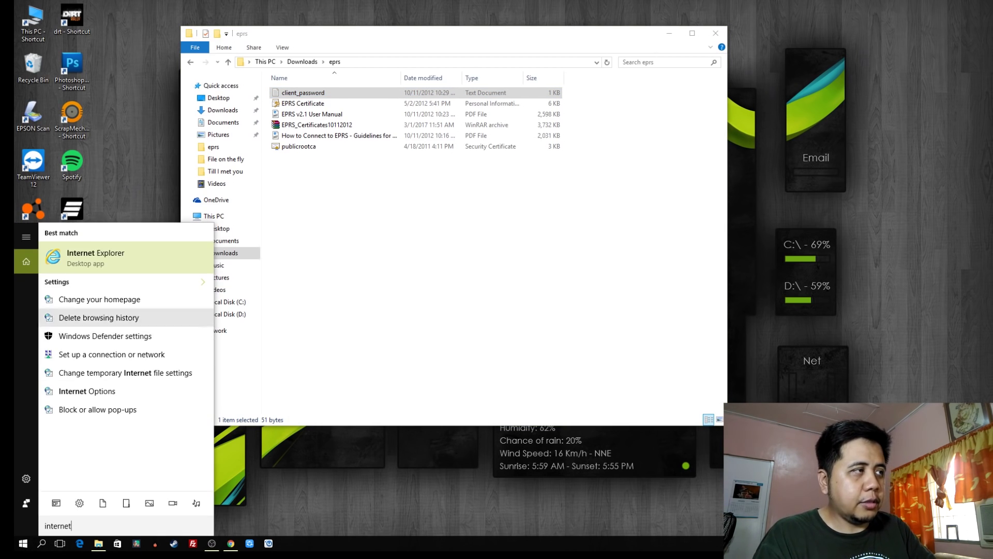
pyautogui.press('Escape')
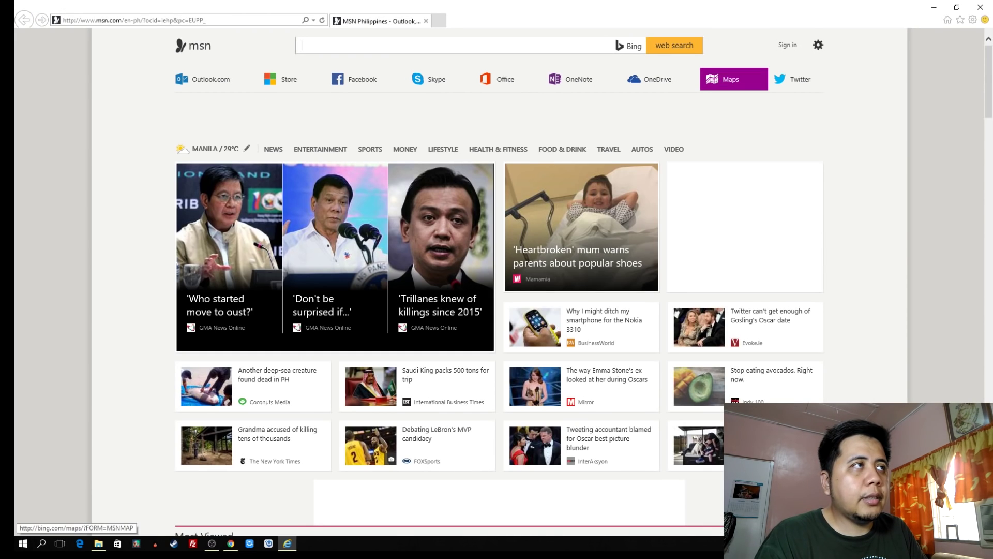
pyautogui.click(135, 20)
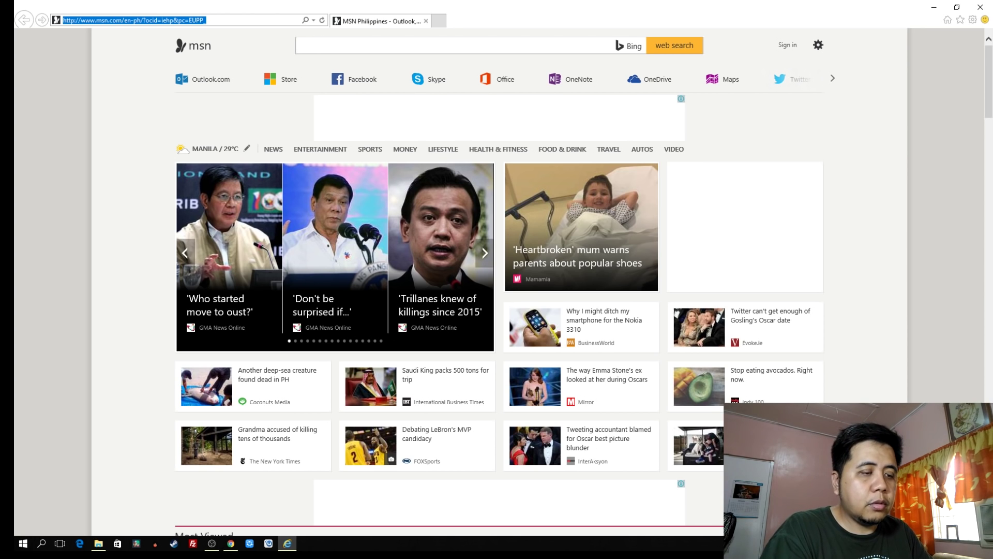
pyautogui.write('www.philhealth.gov.ph')
pyautogui.press('Return')
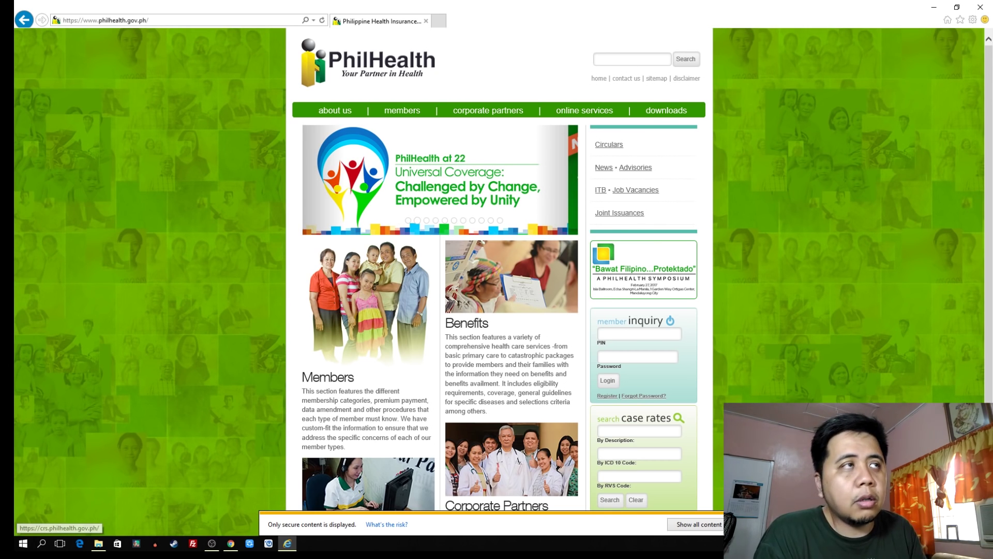
# Go to PhilHealth's Online Services page and open the Electronic Premium Remittance System login prompt under Contribution
pyautogui.press('F5')
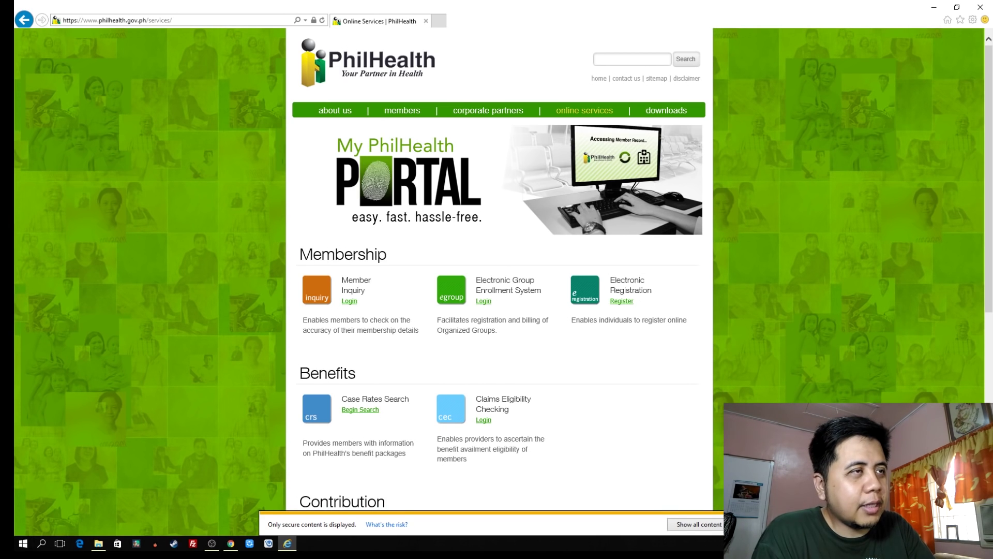
pyautogui.press('F5')
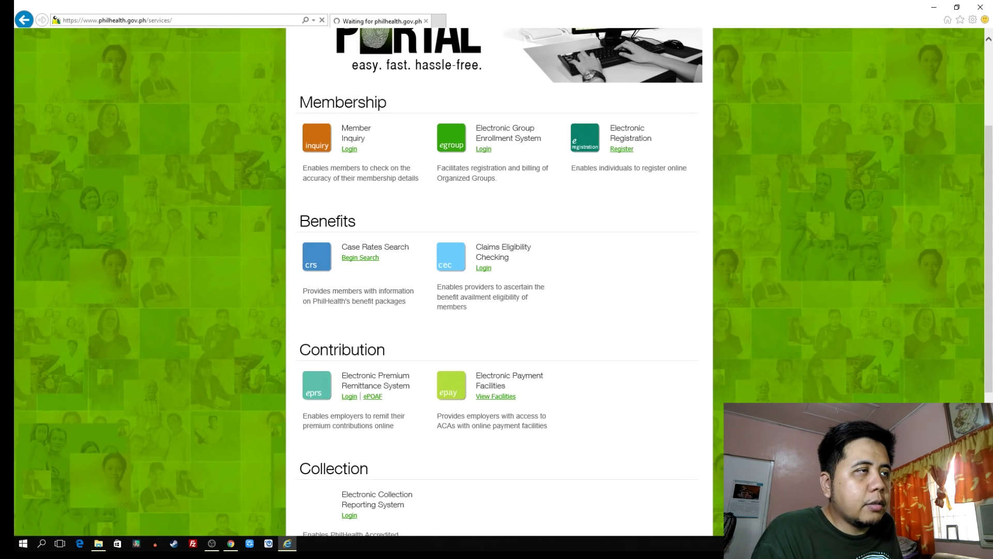
pyautogui.scroll(-3, 499, 285)
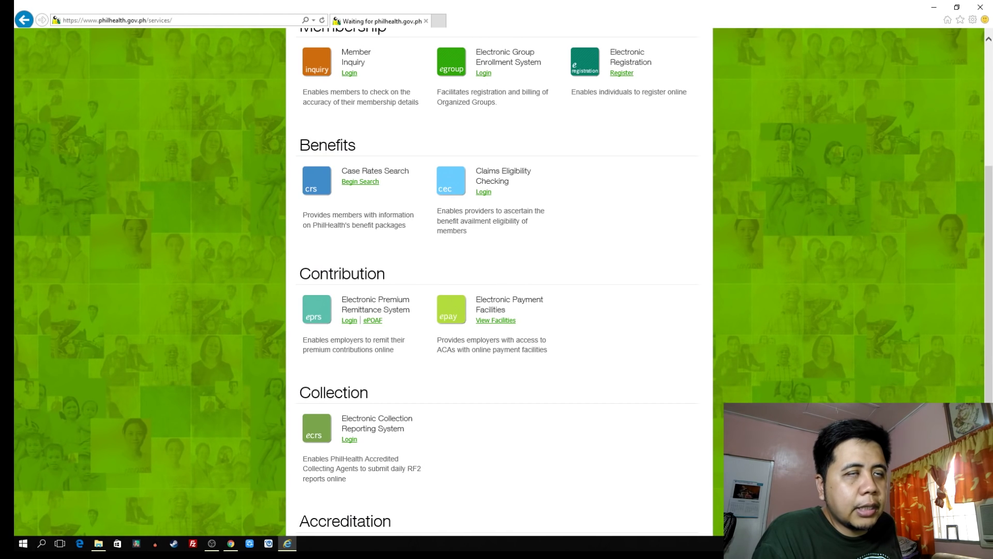
pyautogui.click(349, 321)
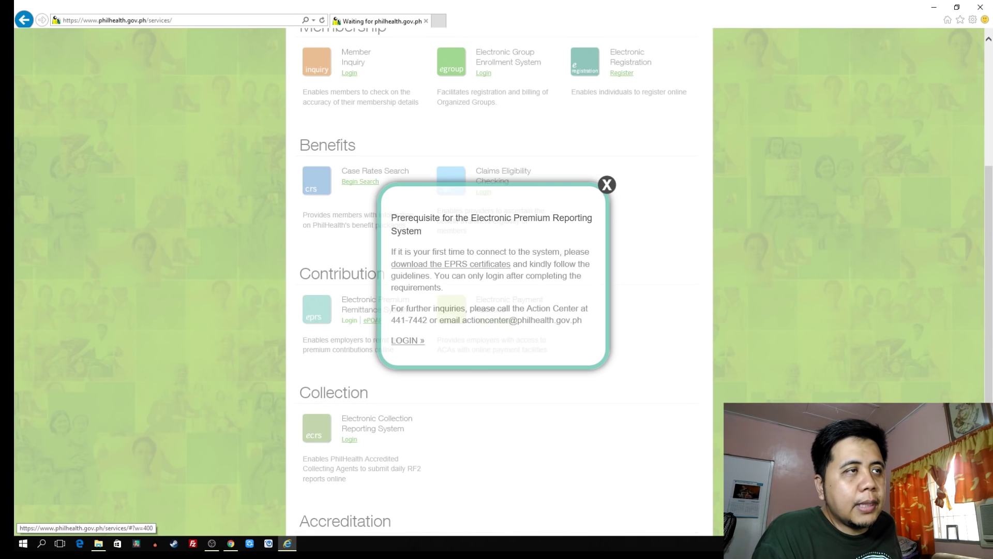